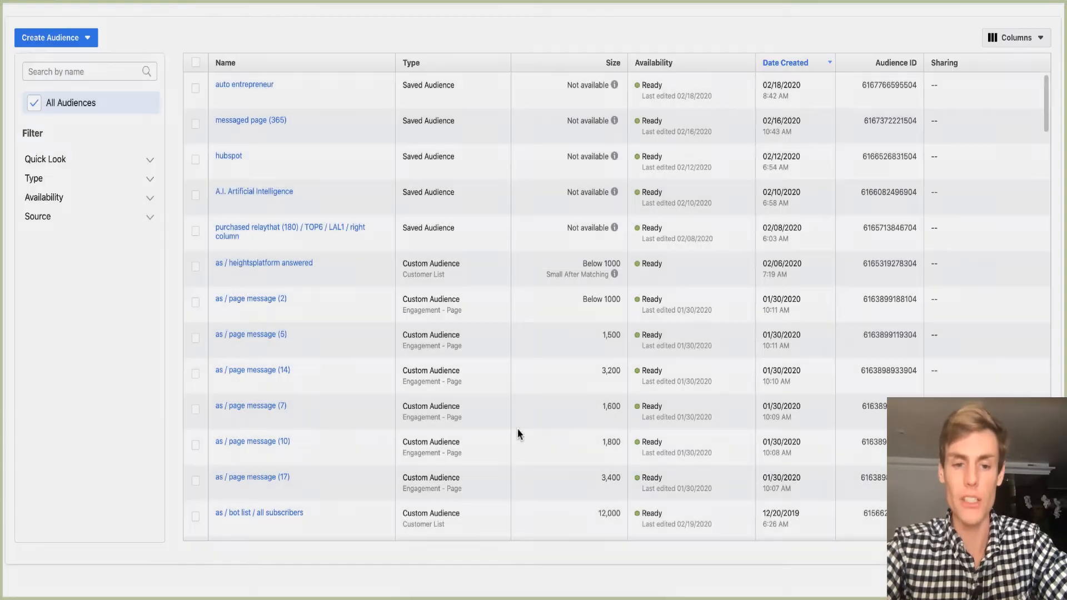
Step: Start creating a custom audience that uses the website as its source
click(54, 44)
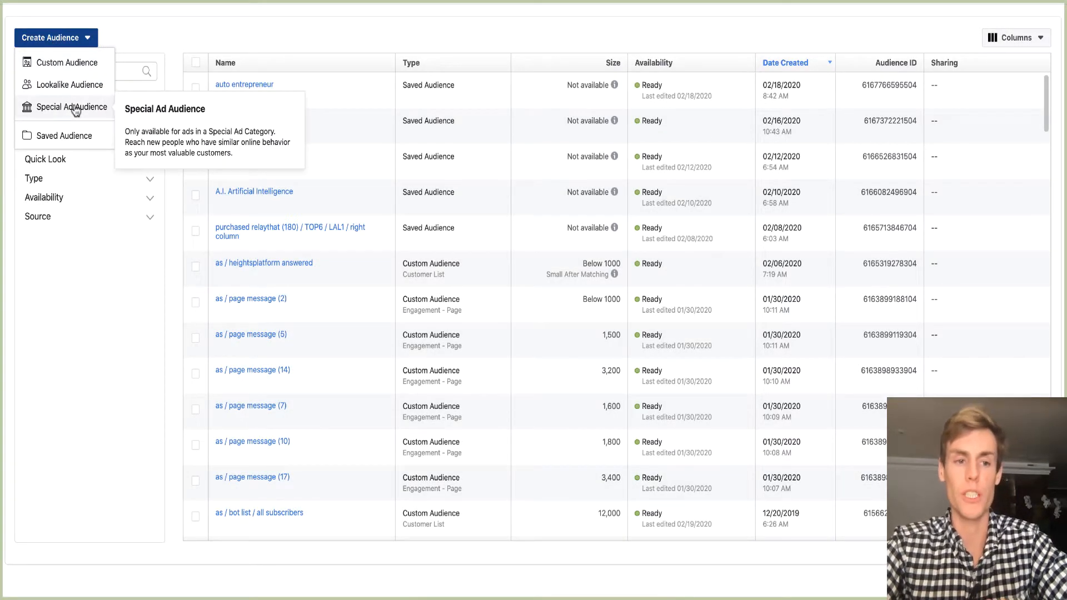
mouse_move(73, 63)
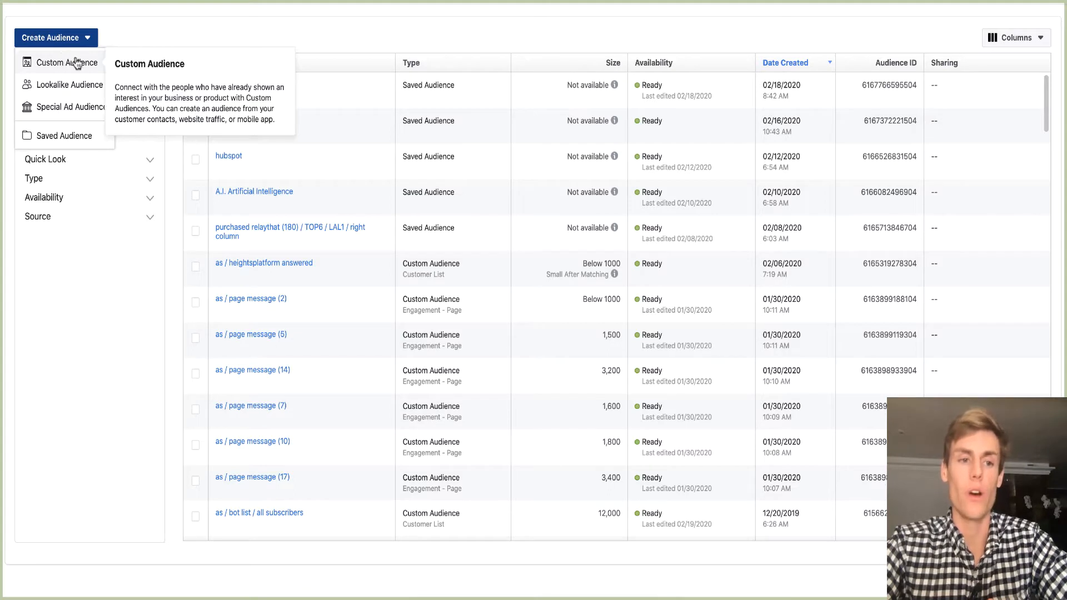
click(55, 66)
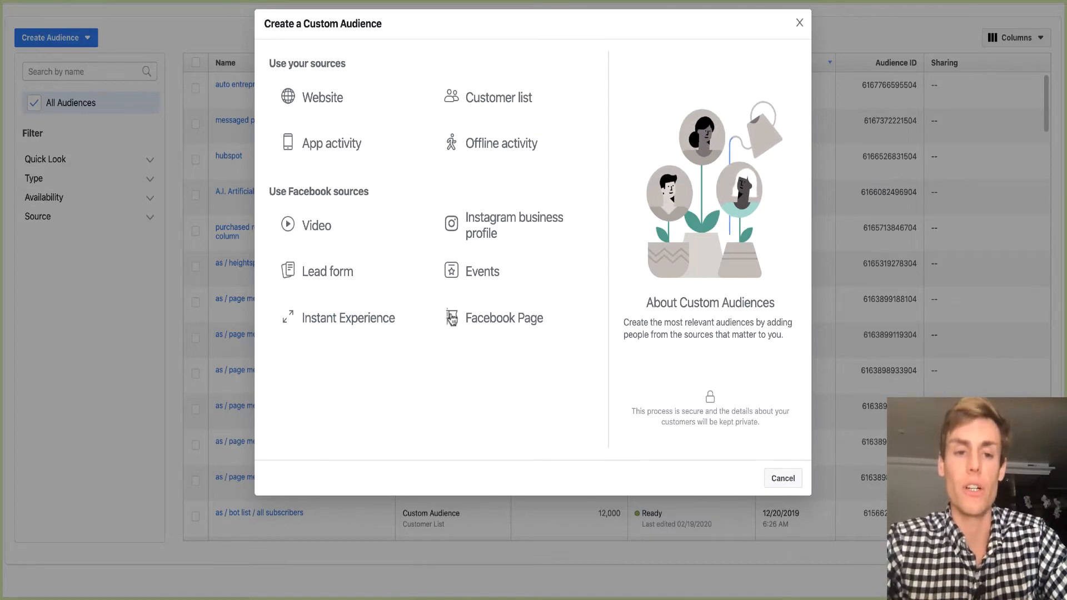
click(325, 107)
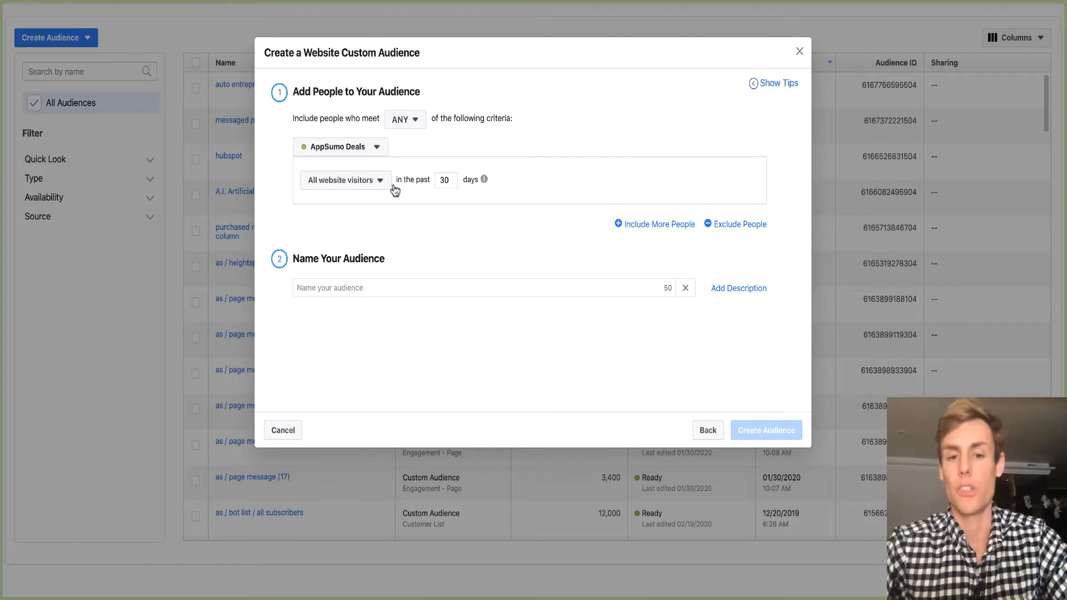
Step: Examine the visitor criteria and pixel events offered for the AppSumo Deals source, along with the day-range field
click(362, 187)
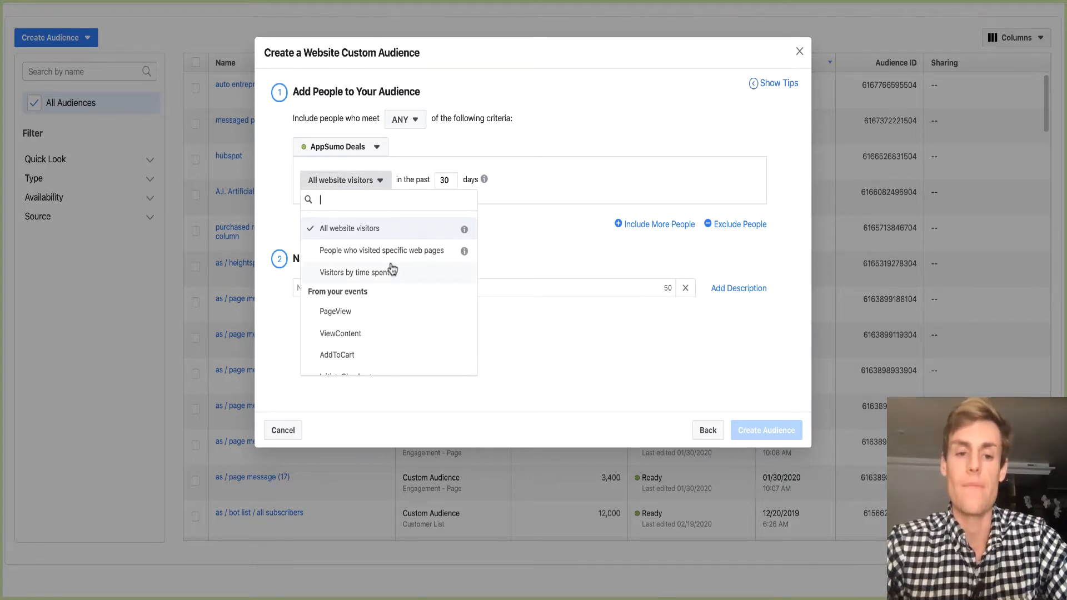
scroll(388, 295, down, 8)
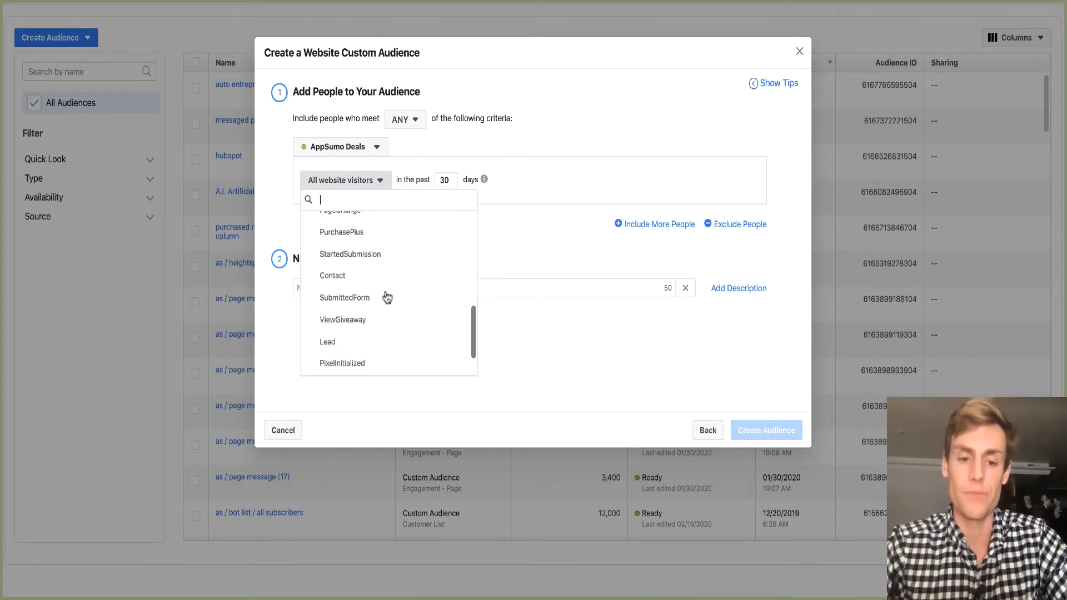
scroll(387, 298, up, 6)
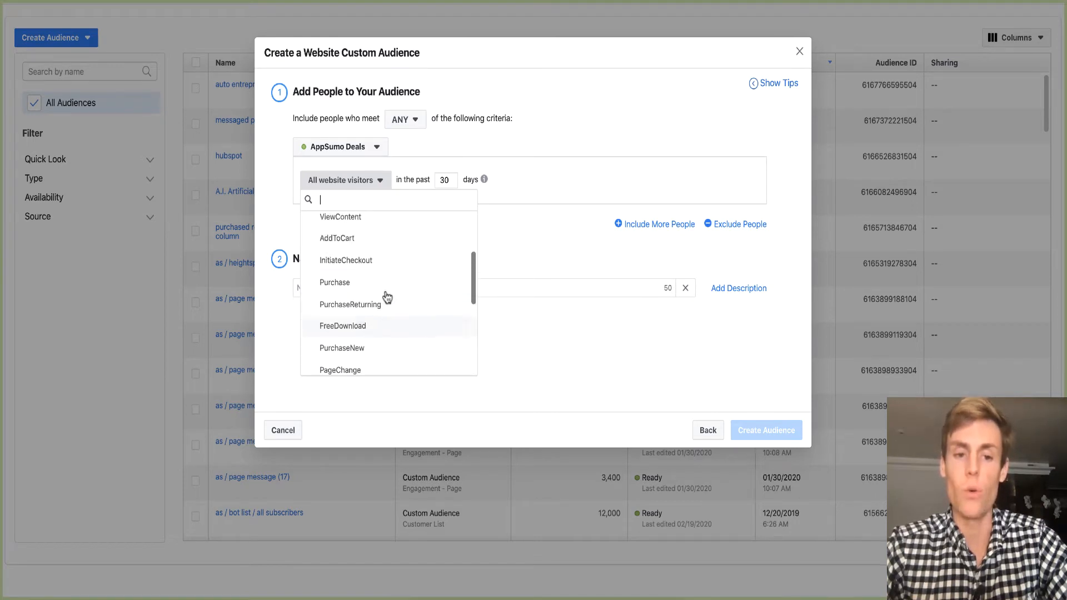
scroll(388, 298, up, 2)
scroll(388, 298, down, 2)
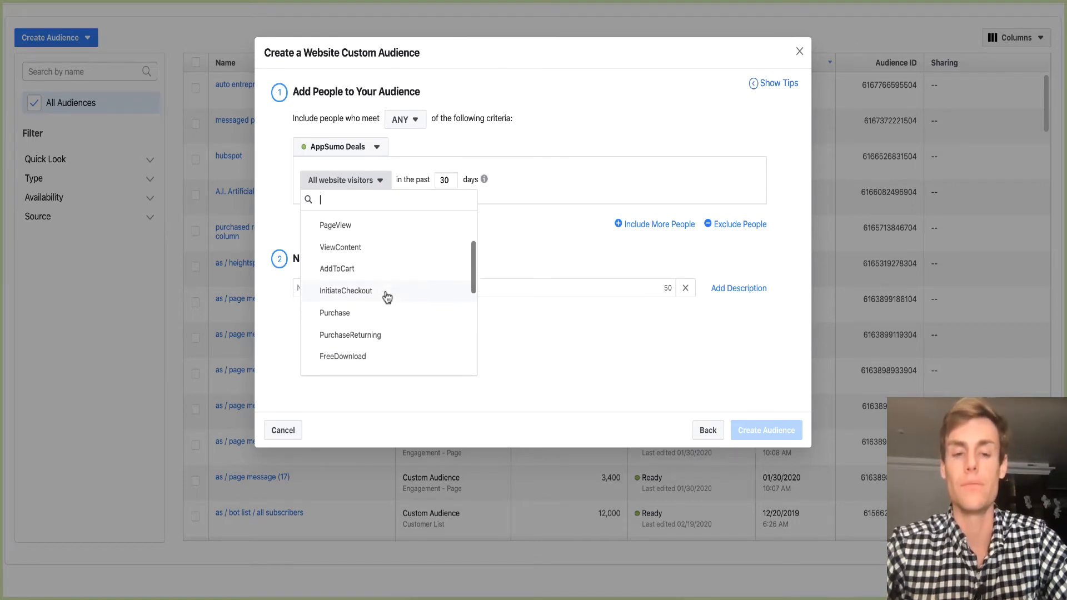
scroll(392, 305, down, 1)
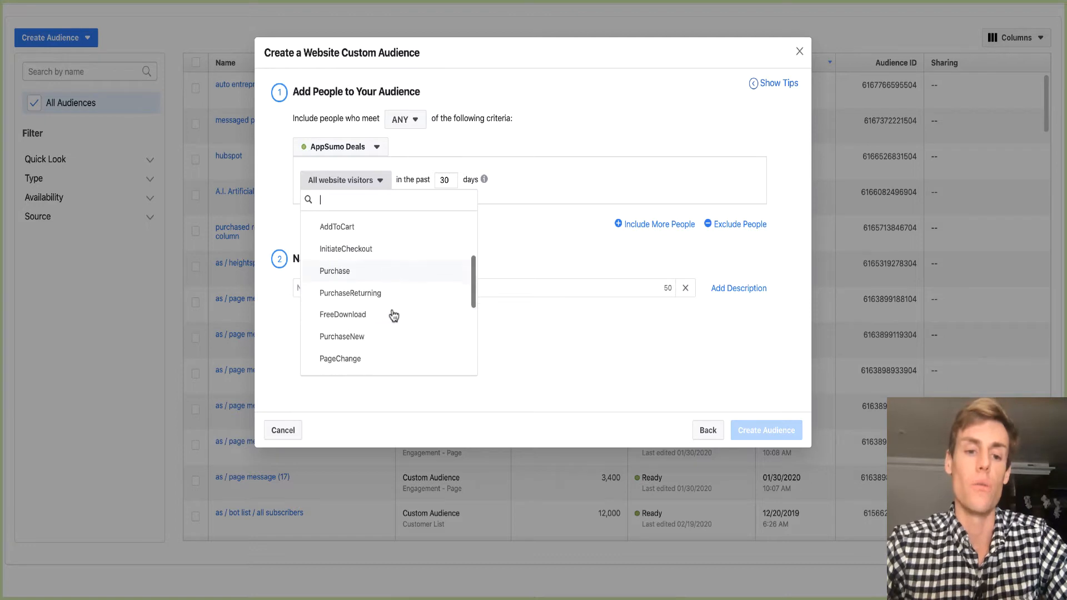
scroll(375, 303, down, 1)
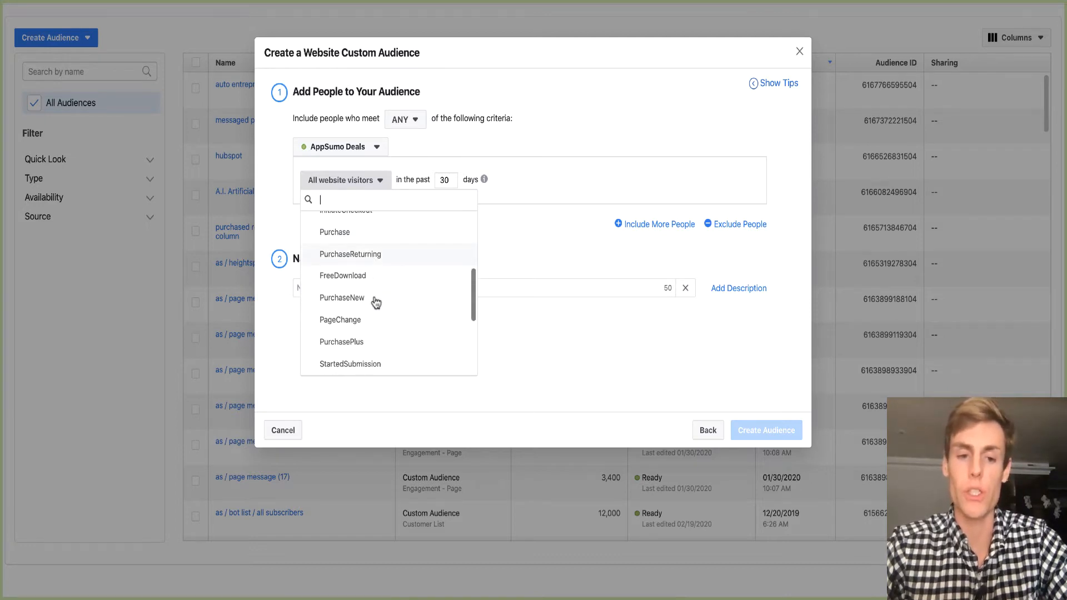
scroll(384, 286, down, 1)
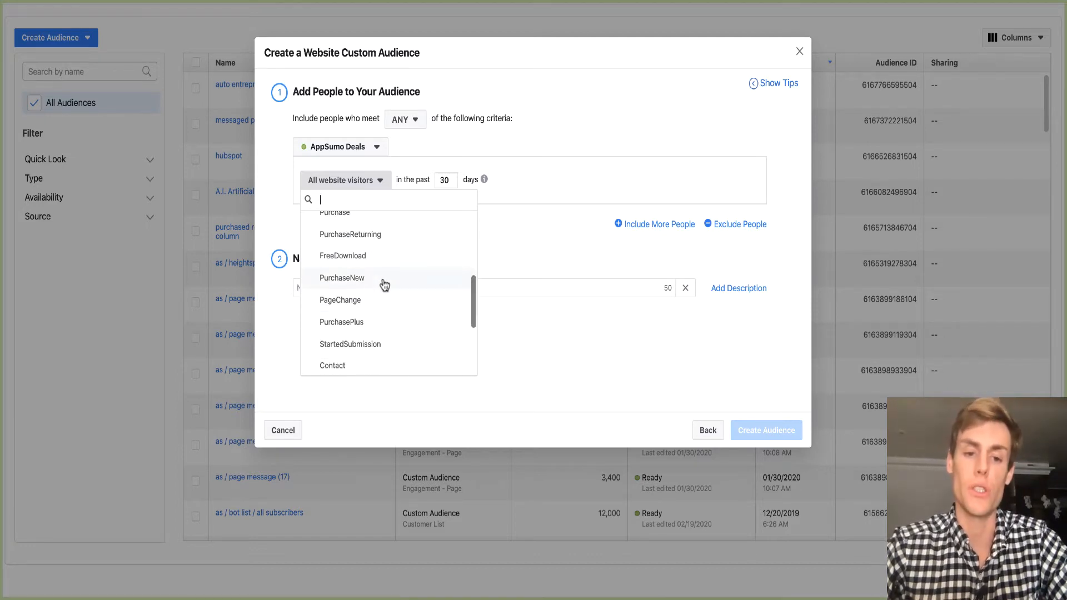
scroll(370, 280, down, 1)
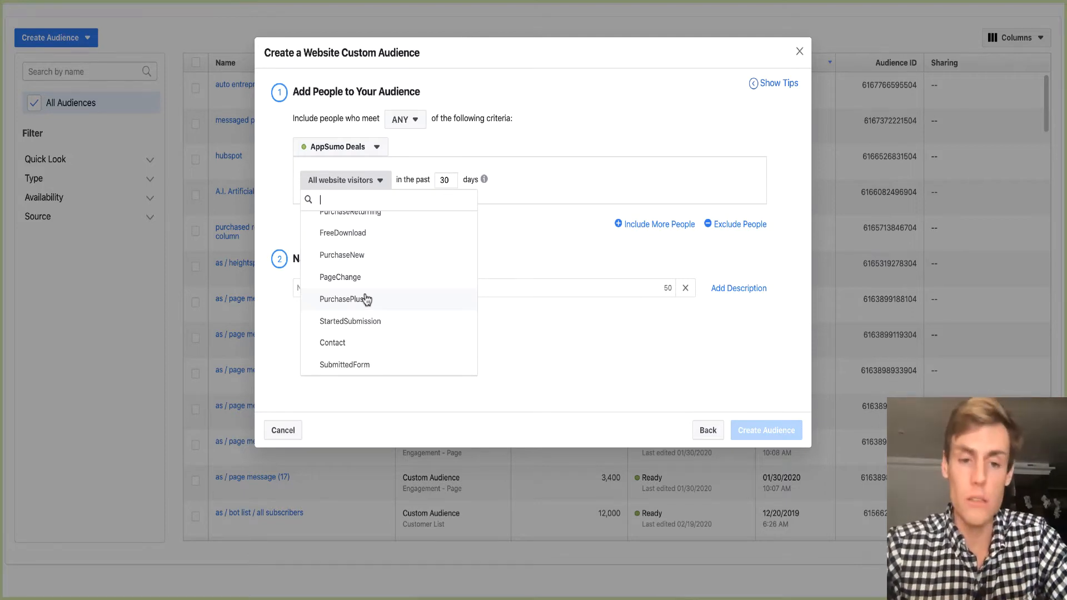
scroll(366, 299, up, 5)
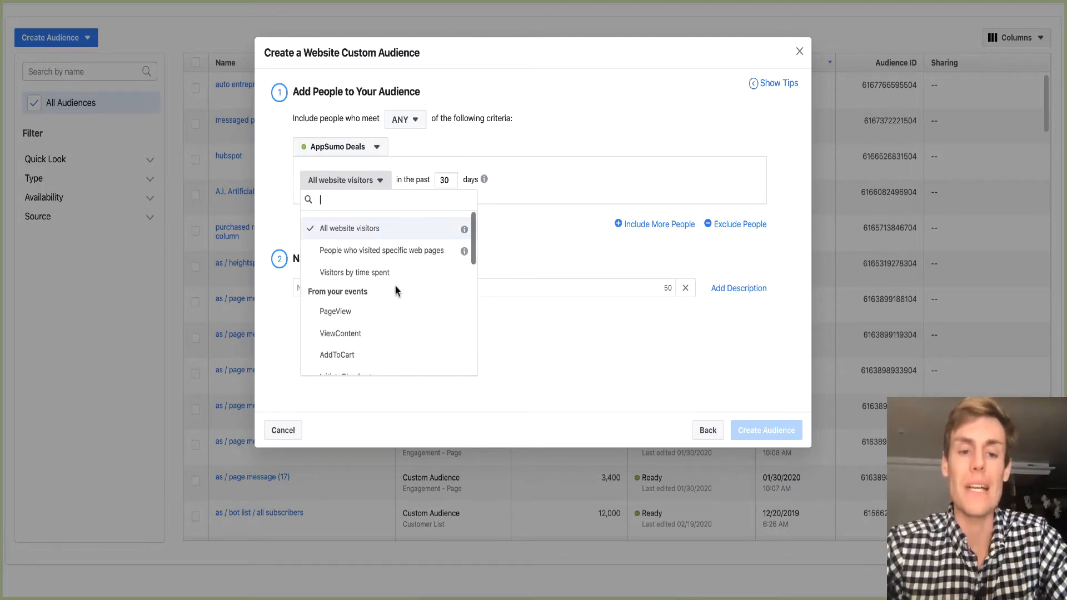
scroll(373, 319, down, 1)
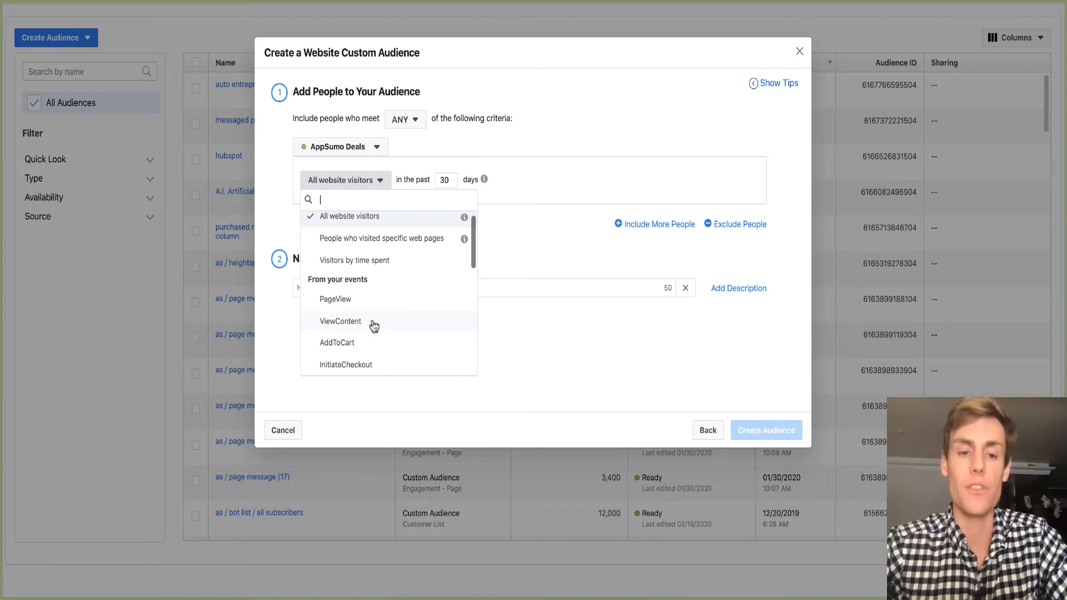
scroll(371, 330, down, 1)
scroll(369, 333, down, 1)
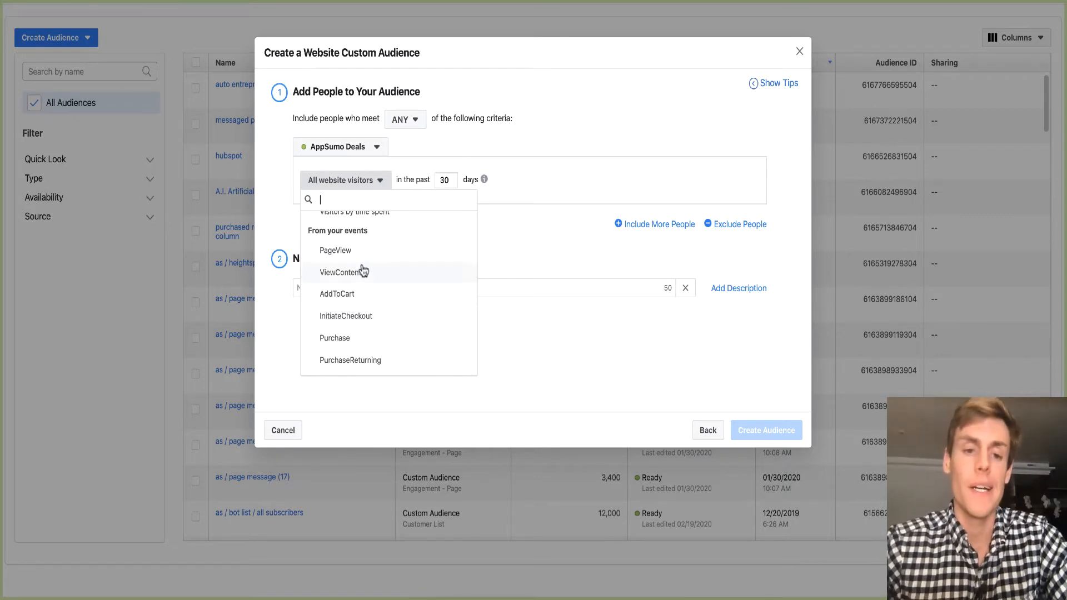
scroll(359, 250, up, 5)
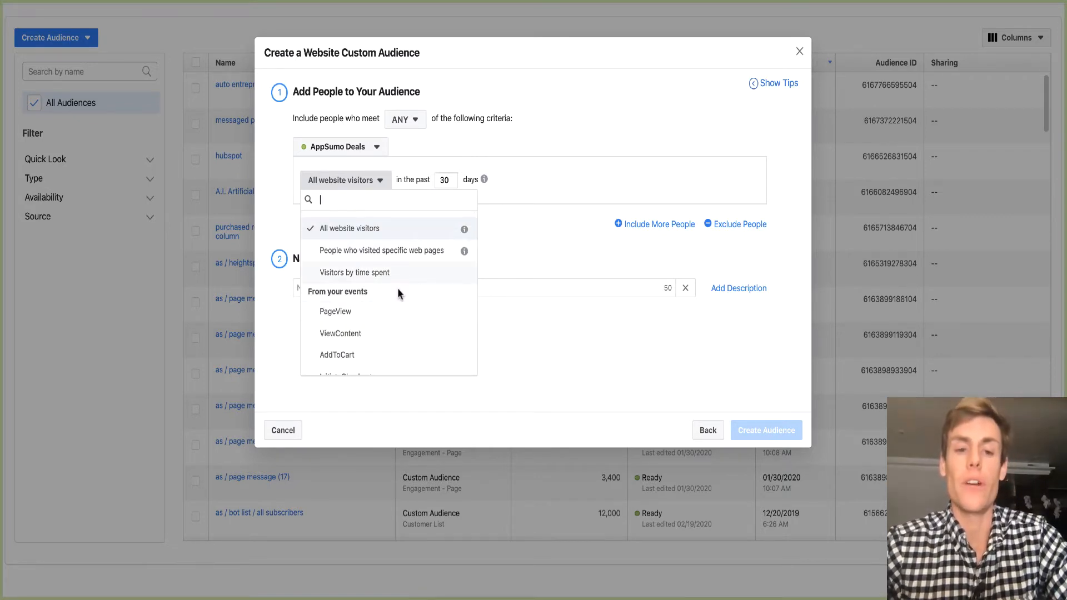
double_click(446, 181)
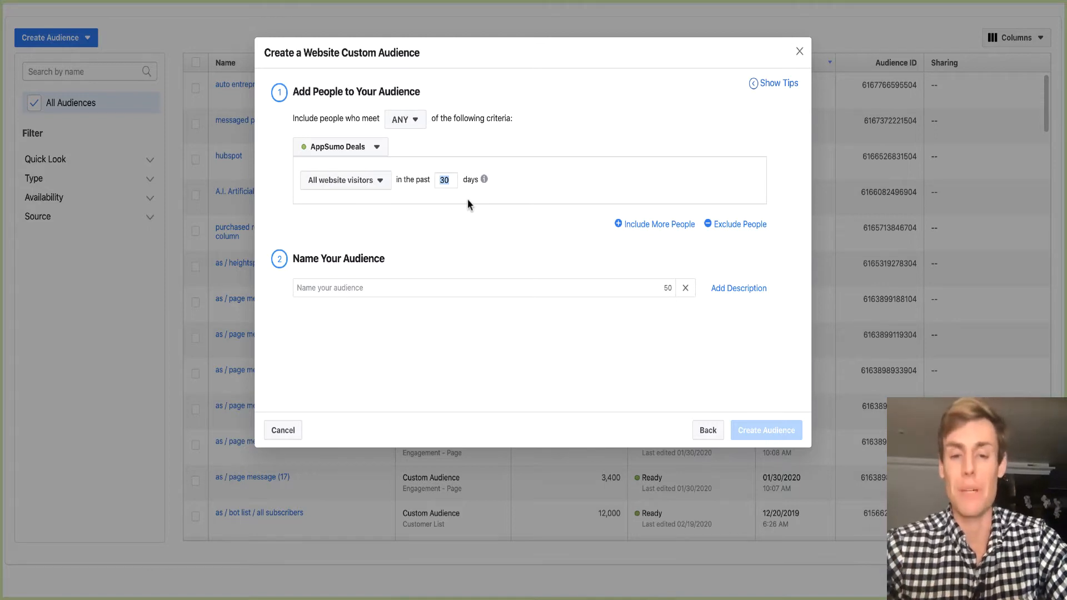
Step: Set the audience criterion to people who visited specific web pages and view the match conditions for the URL
click(366, 185)
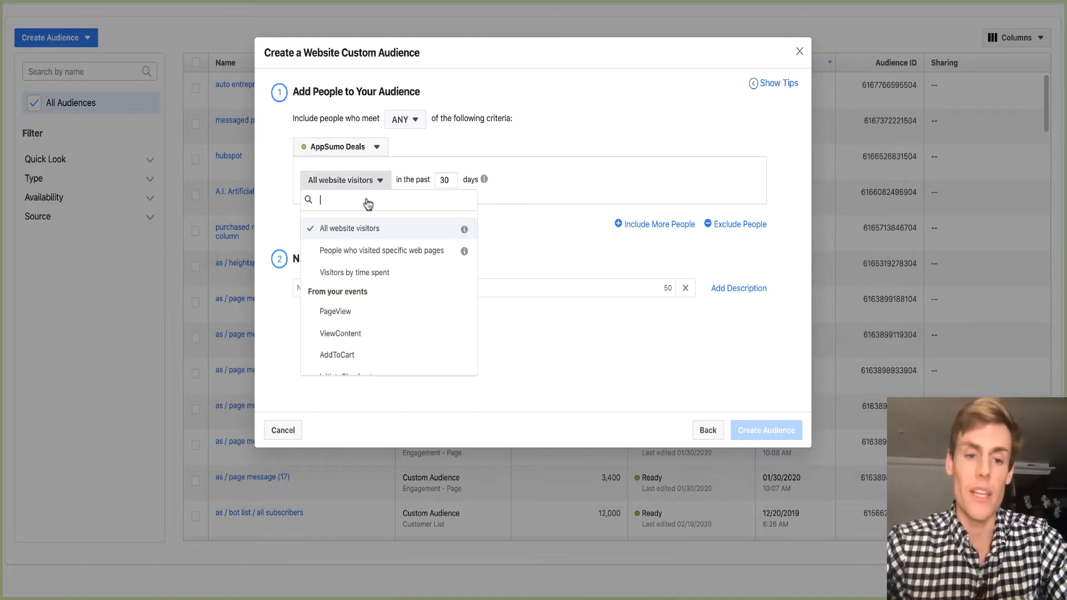
click(369, 253)
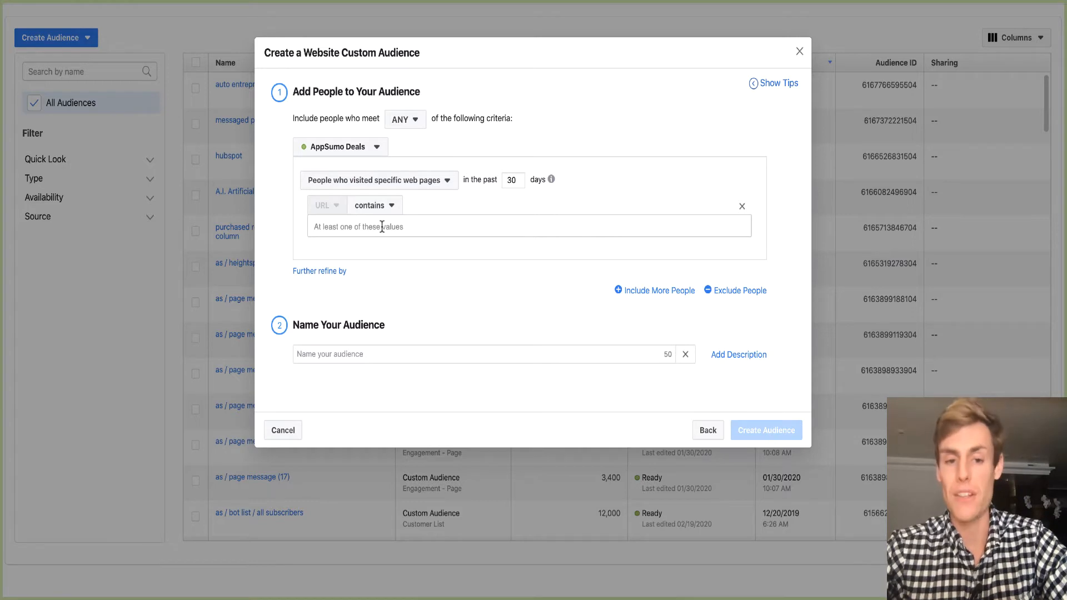
click(386, 207)
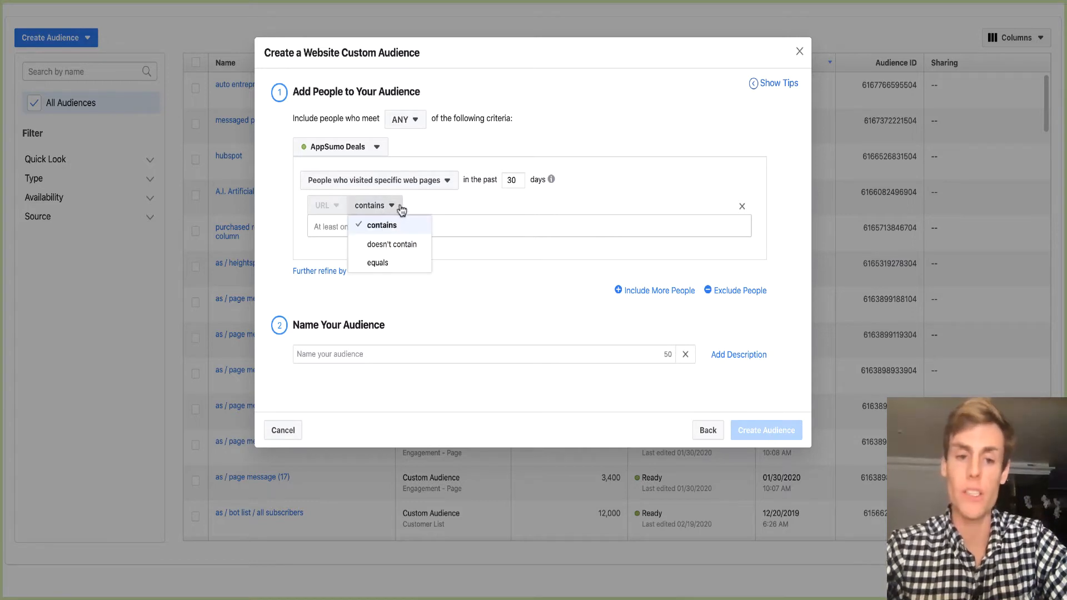
Step: Set the audience criterion to visitors by time spent, using the top 5% percentile
click(403, 186)
click(366, 272)
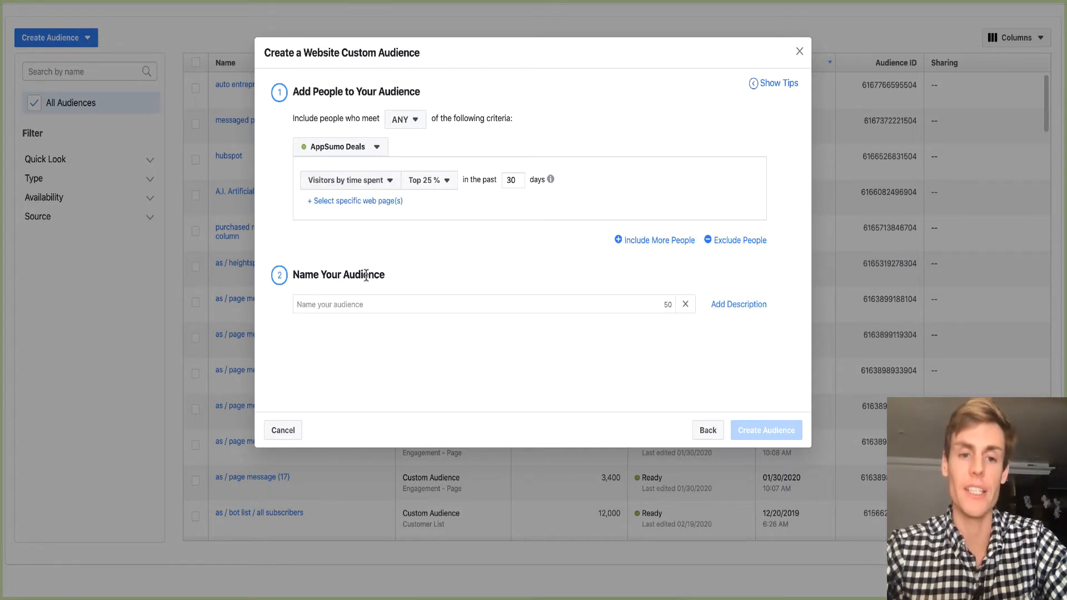
click(418, 181)
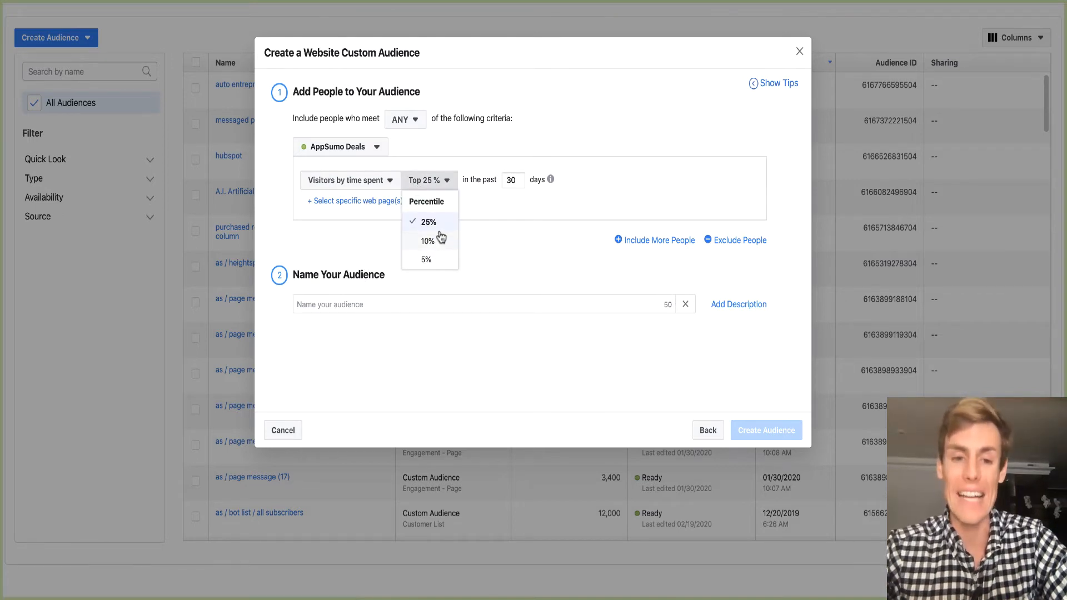
click(434, 259)
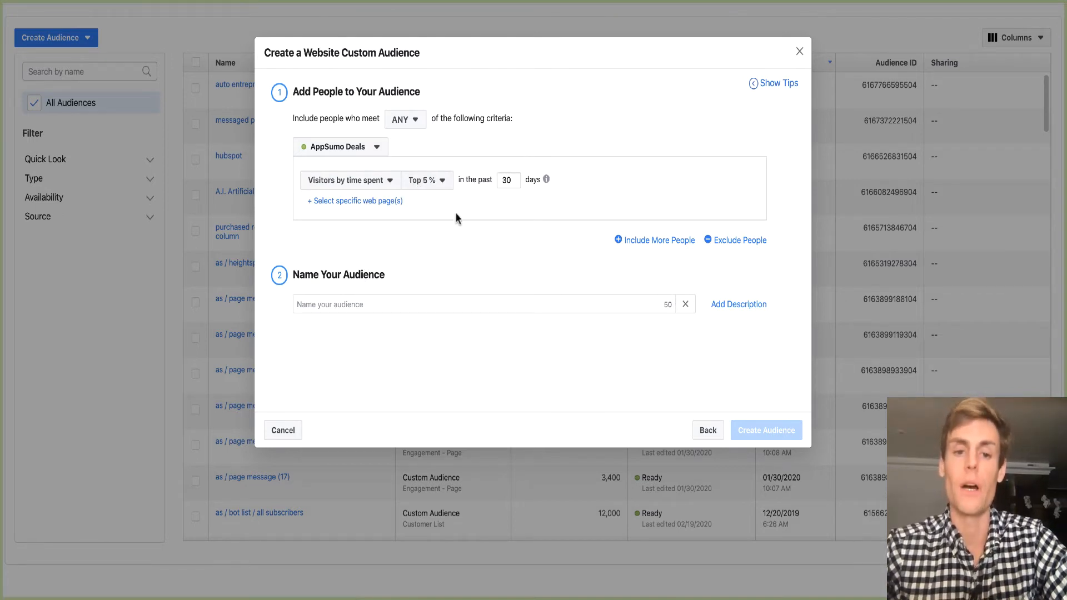
click(428, 185)
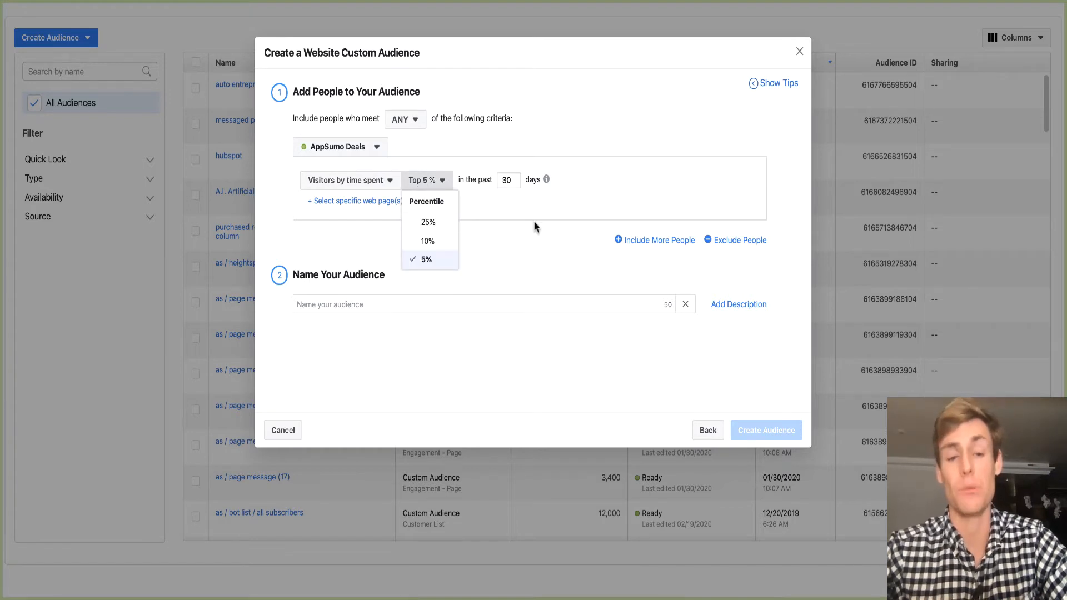
Step: Set the audience criterion to the Purchase event and add a URL/Parameter refinement to it
click(360, 181)
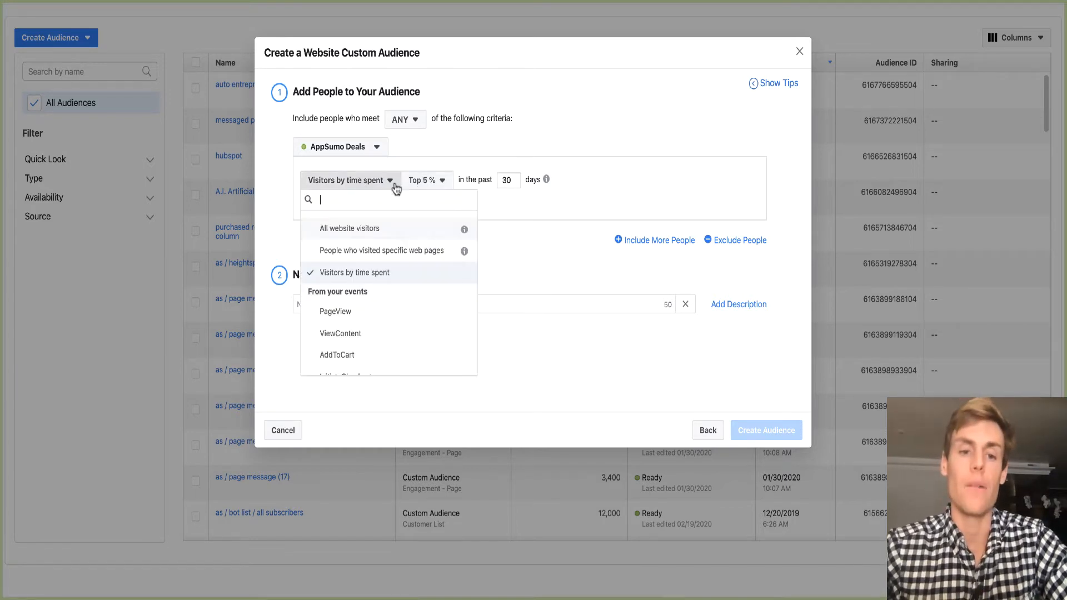
scroll(367, 369, down, 3)
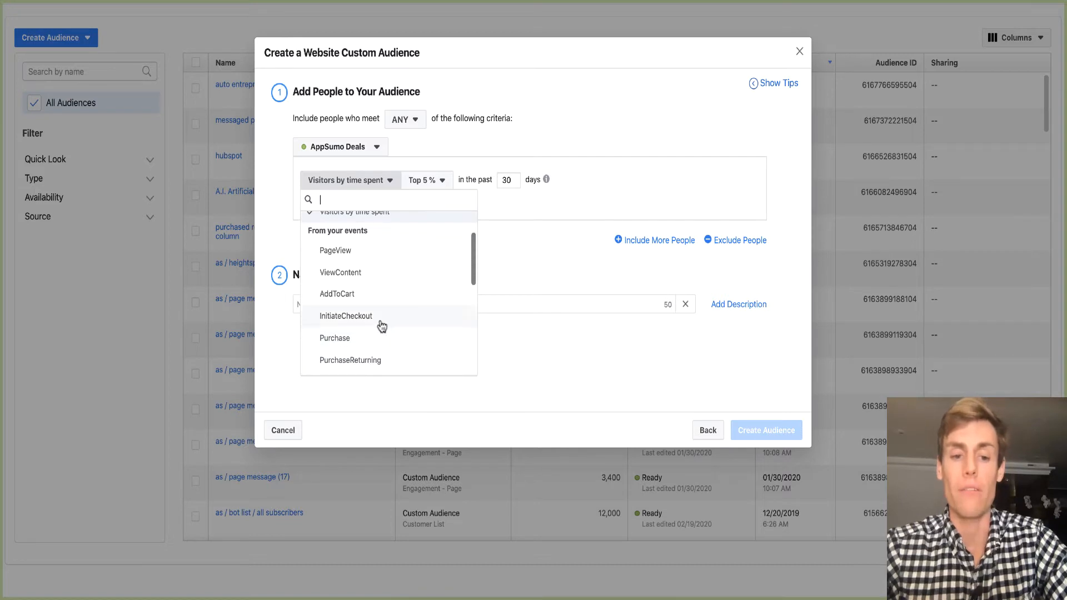
click(370, 337)
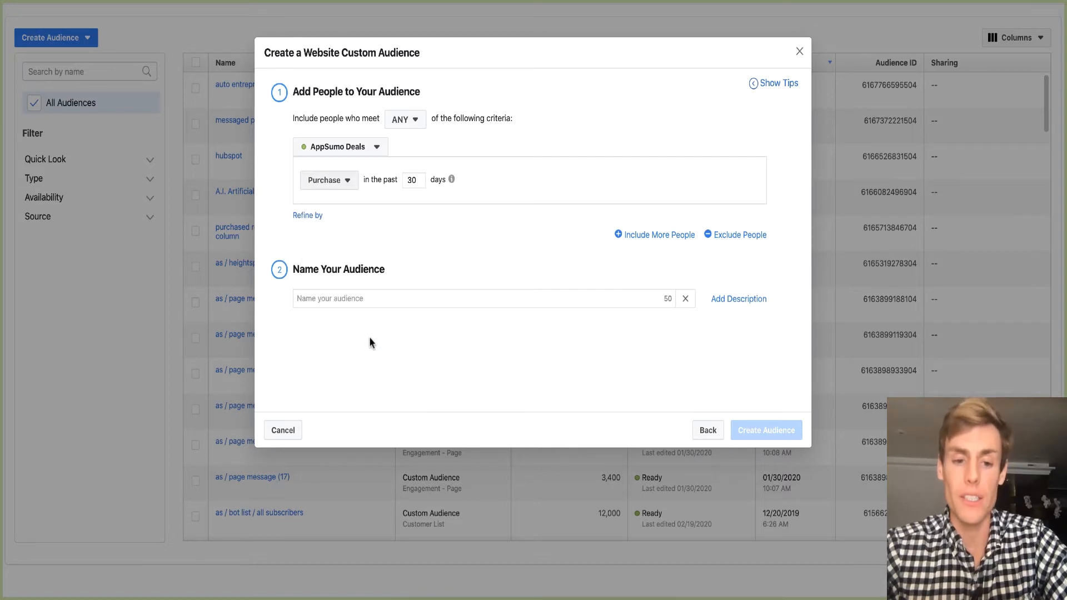
click(309, 217)
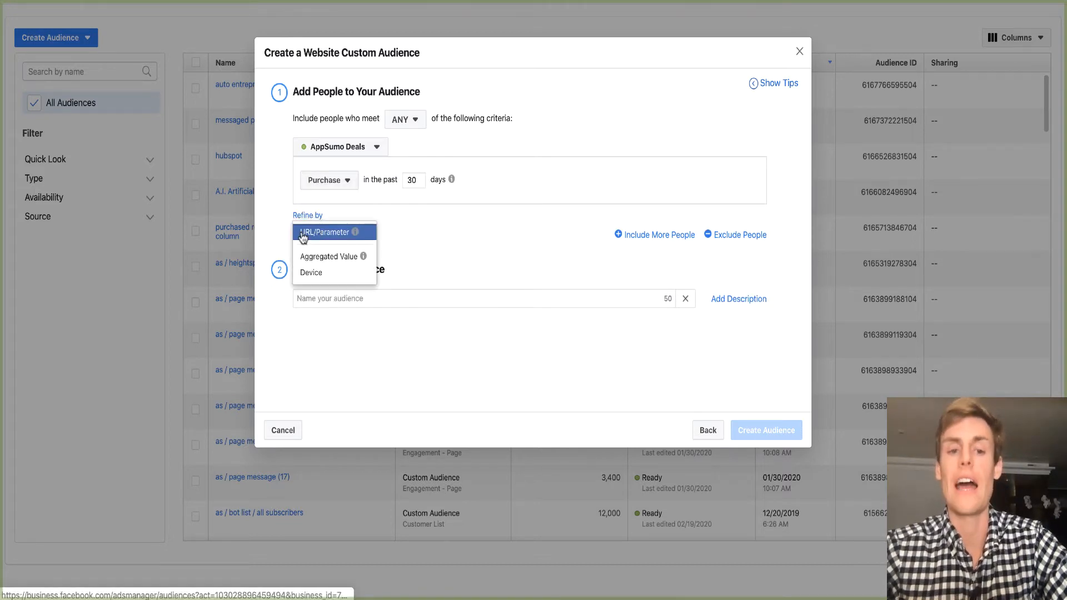
click(317, 233)
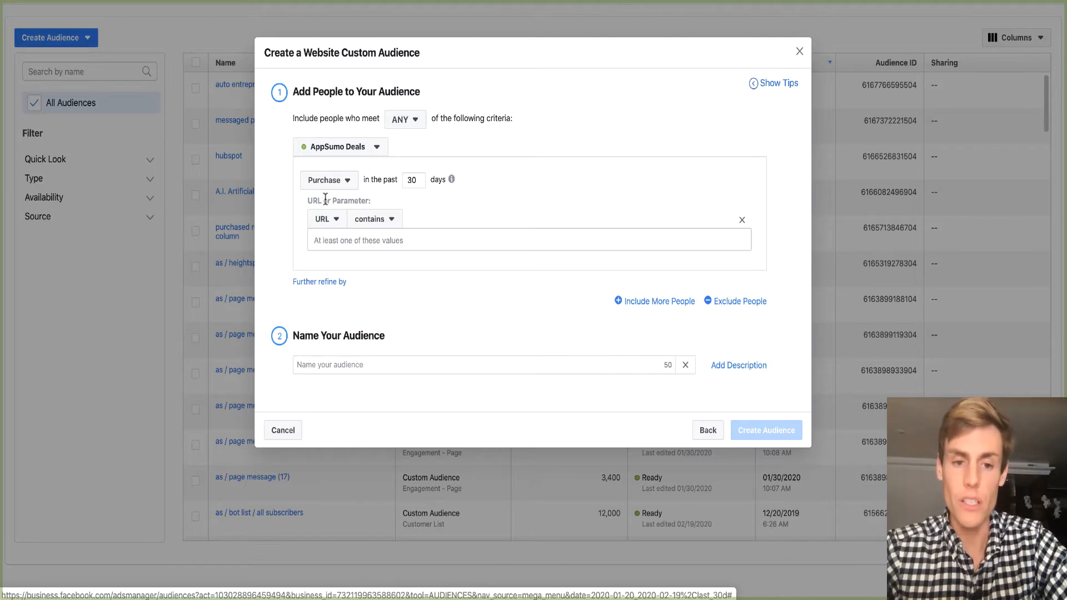
Step: Limit the Purchase criterion to purchases whose value parameter is greater than 500
click(327, 223)
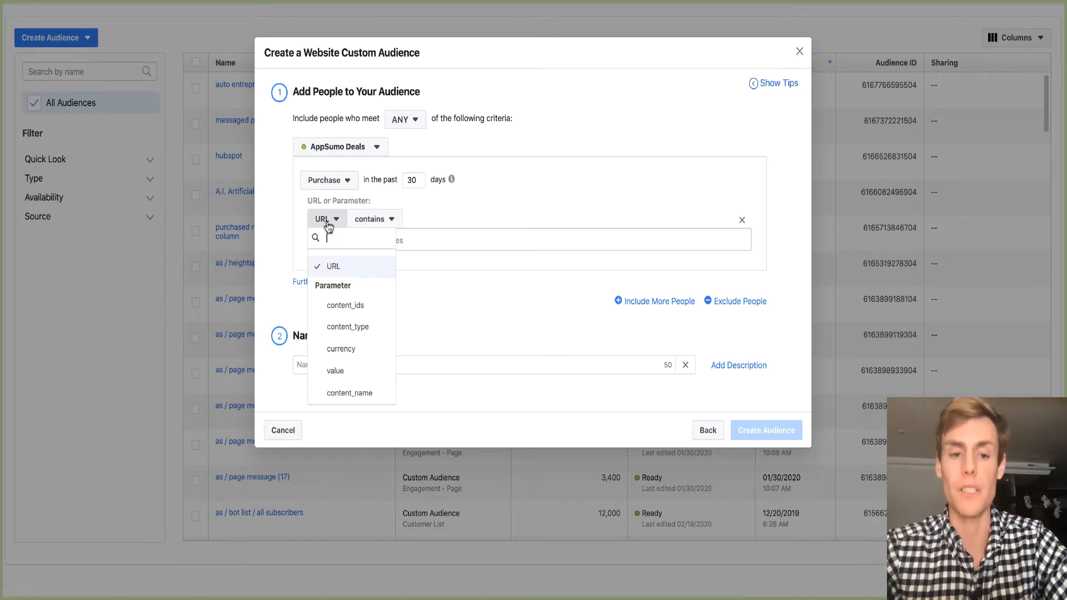
click(356, 372)
click(380, 220)
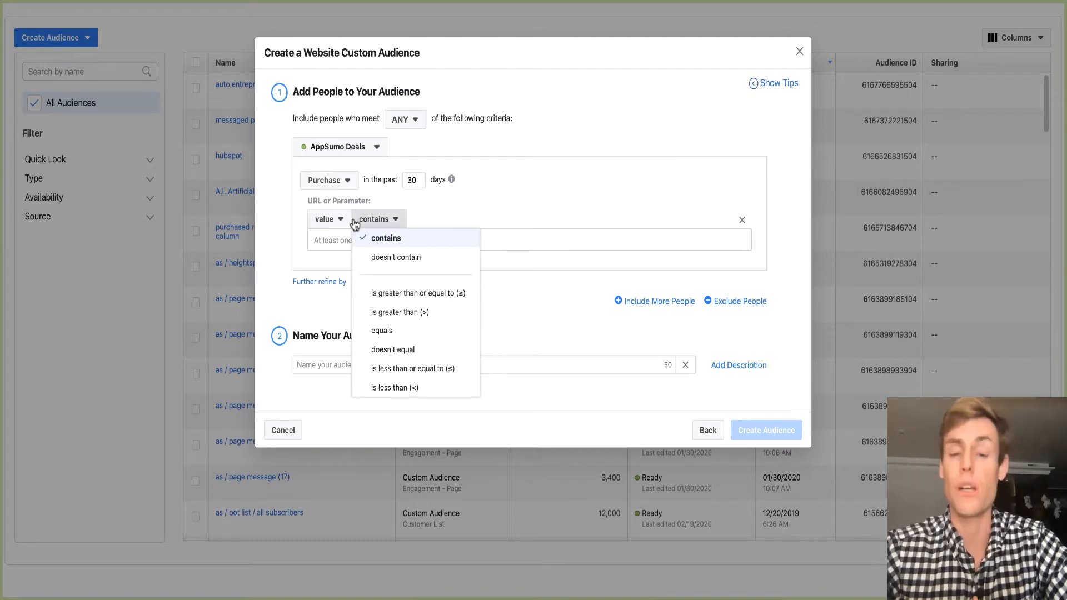
click(398, 312)
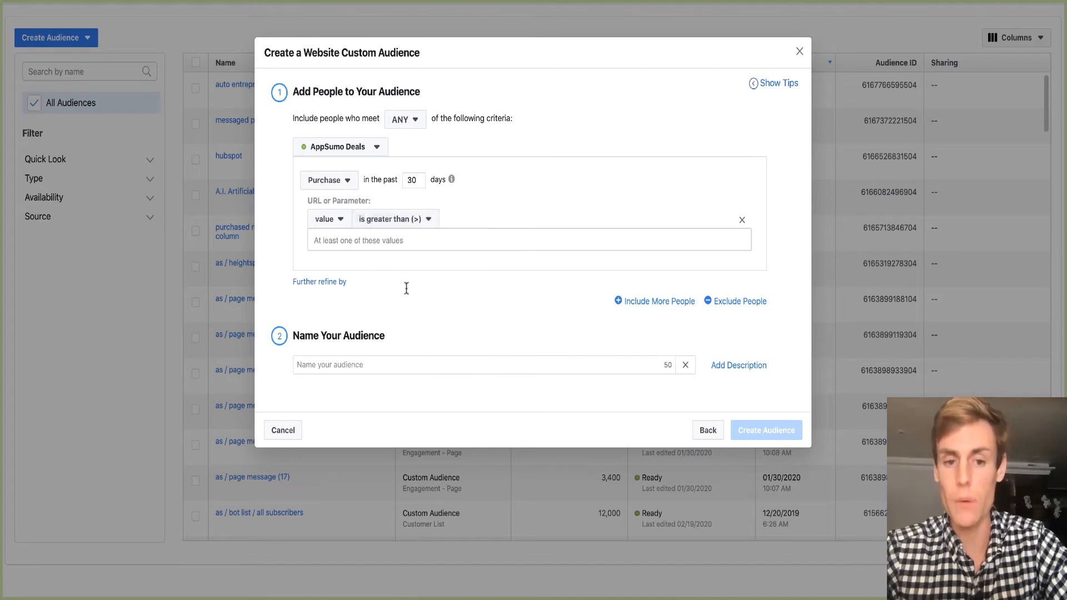
click(353, 247)
text(500)
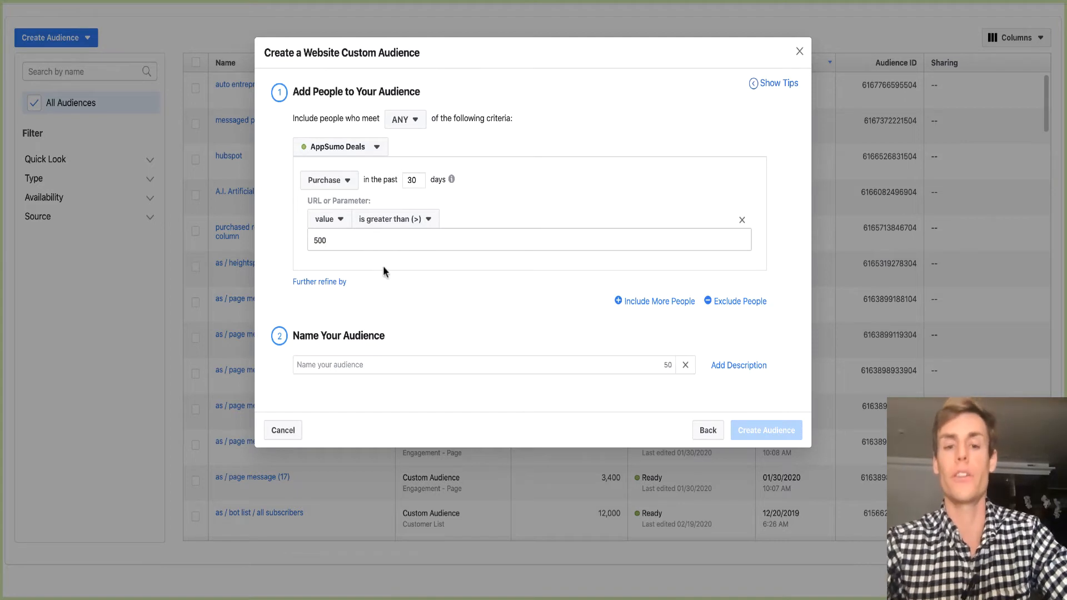
key(Return)
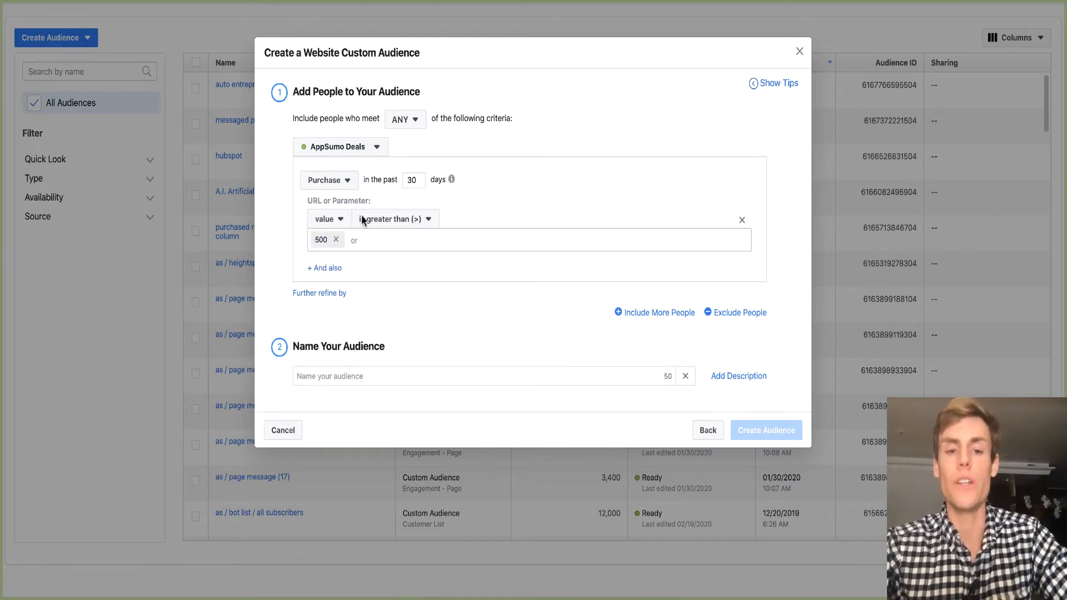
double_click(410, 177)
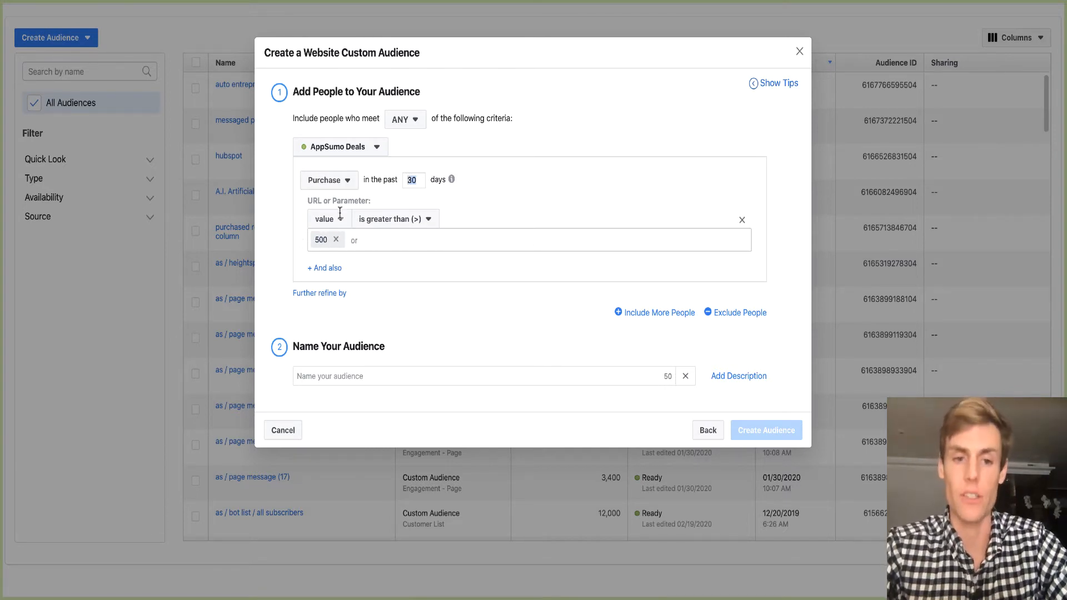
Step: Set the audience criterion to the PageView event and add a URL/Parameter refinement to it
click(332, 187)
click(331, 187)
scroll(347, 257, down, 3)
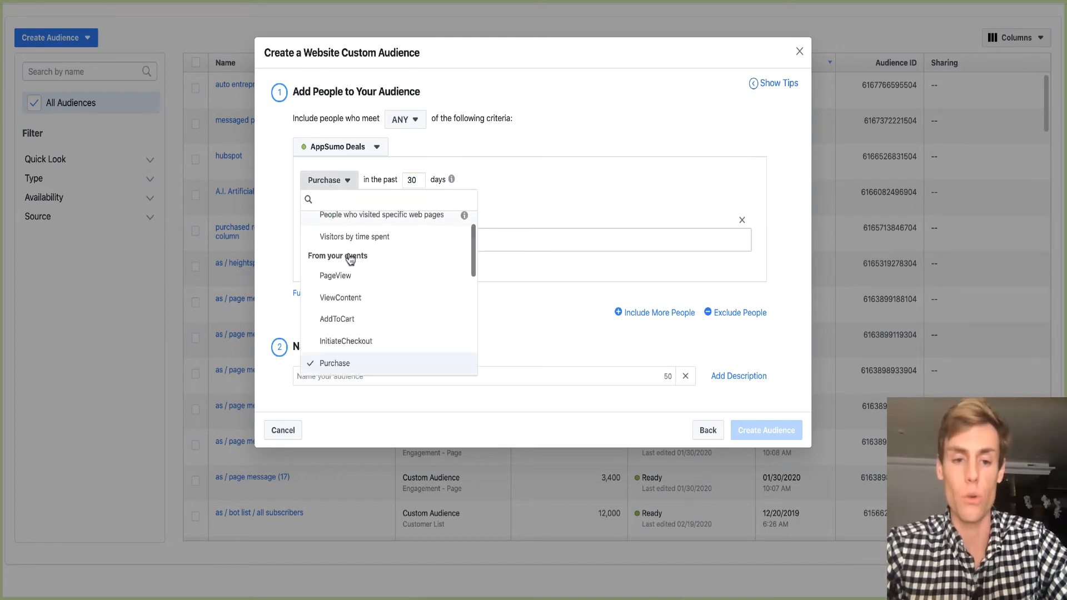
click(376, 250)
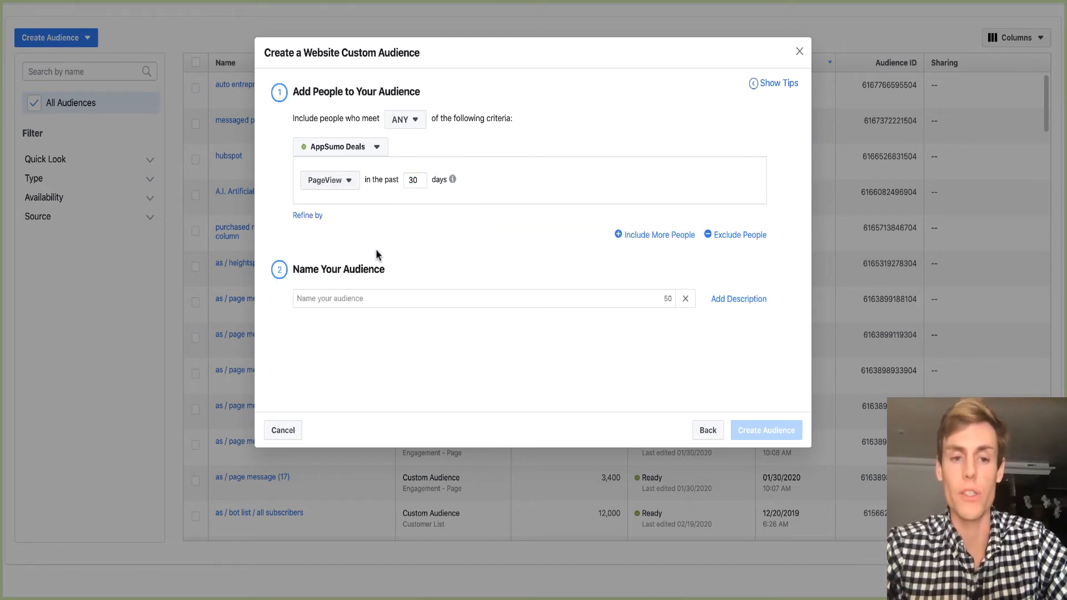
click(308, 216)
click(327, 233)
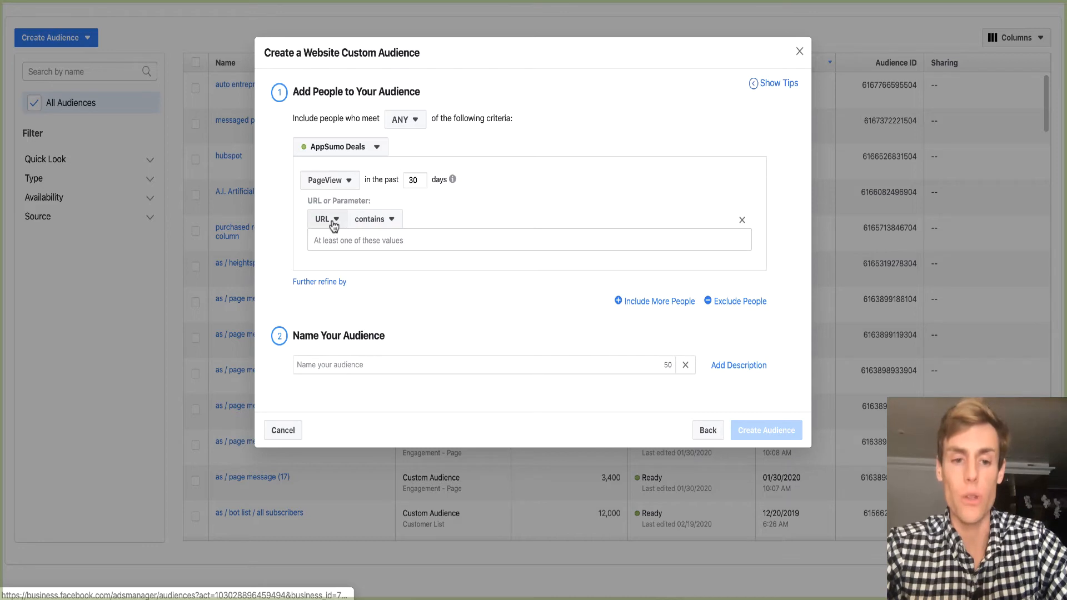
Step: Check which parameters are available for refining the PageView criterion
click(333, 223)
click(362, 223)
click(324, 222)
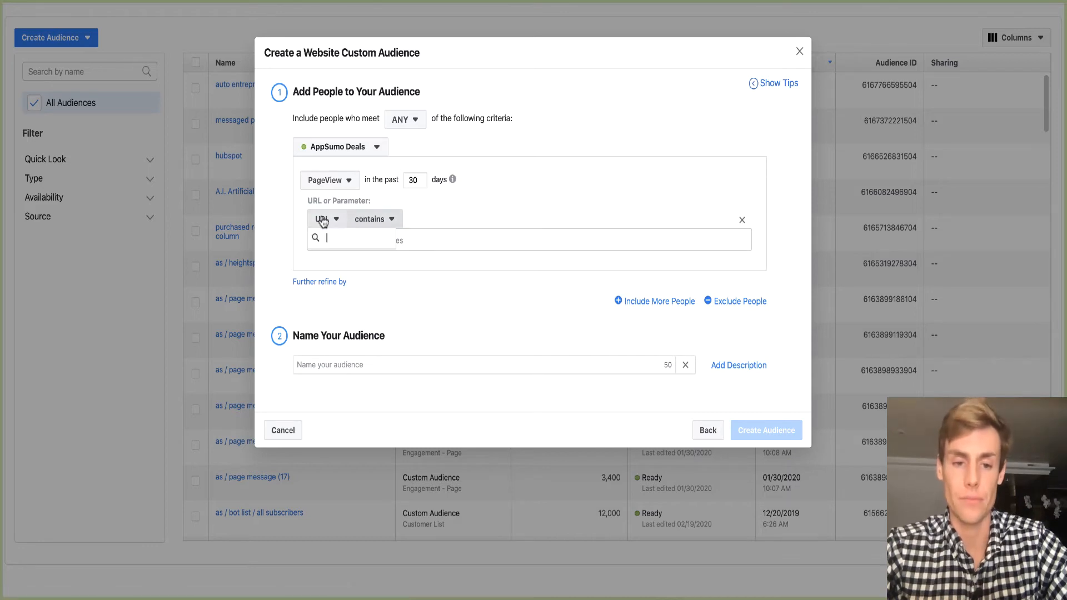
click(339, 222)
Step: Set the audience criterion to the ViewContent event and add a URL/Parameter refinement to it
click(341, 183)
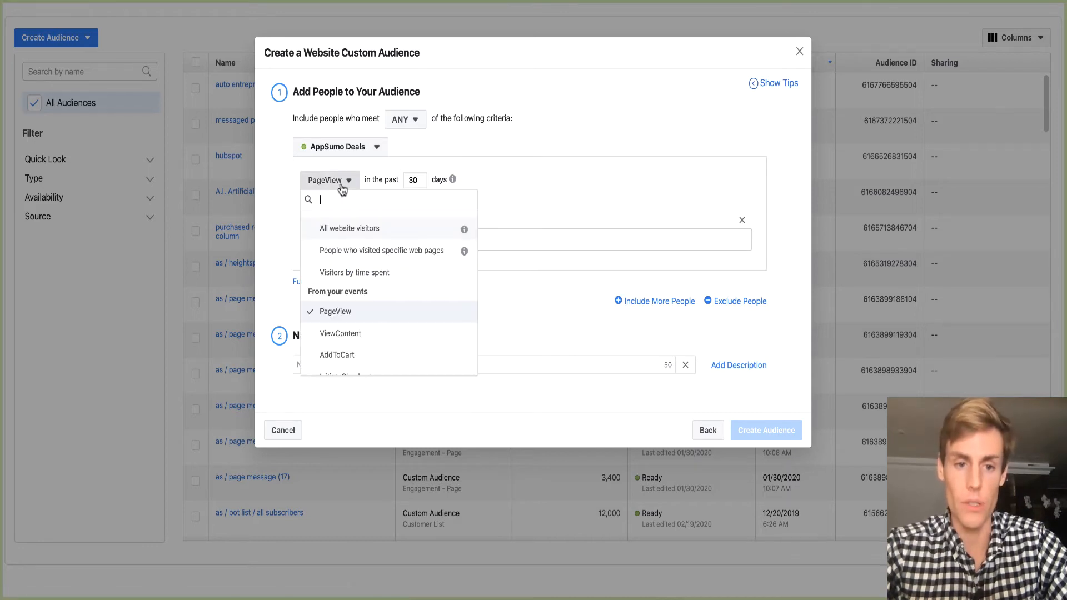
scroll(360, 304, down, 1)
click(360, 304)
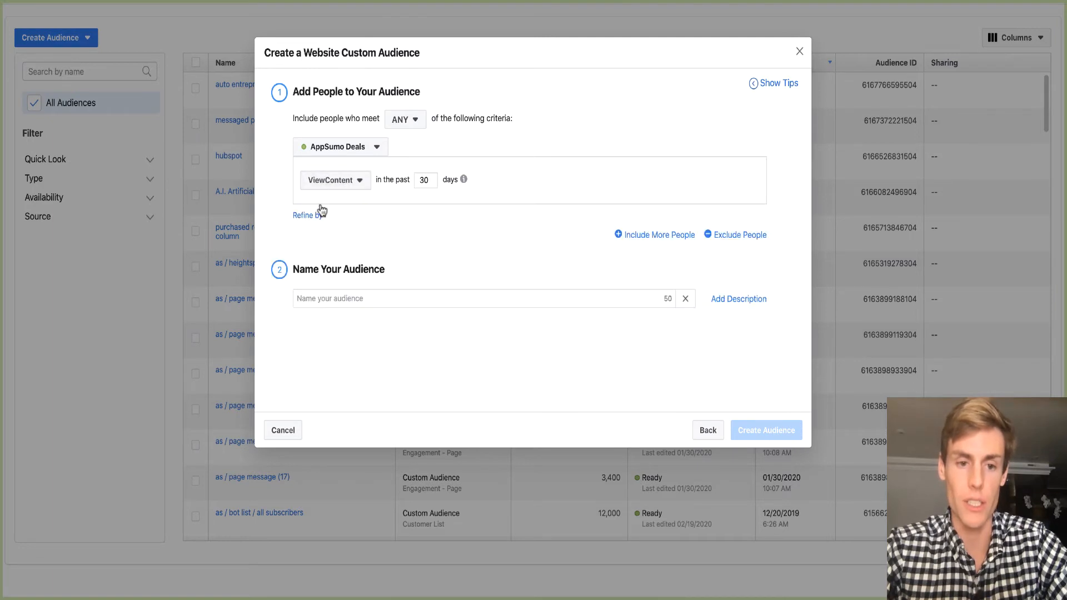
click(309, 216)
click(326, 233)
Step: Limit the ViewContent criterion to events whose value parameter is greater than 5
click(327, 220)
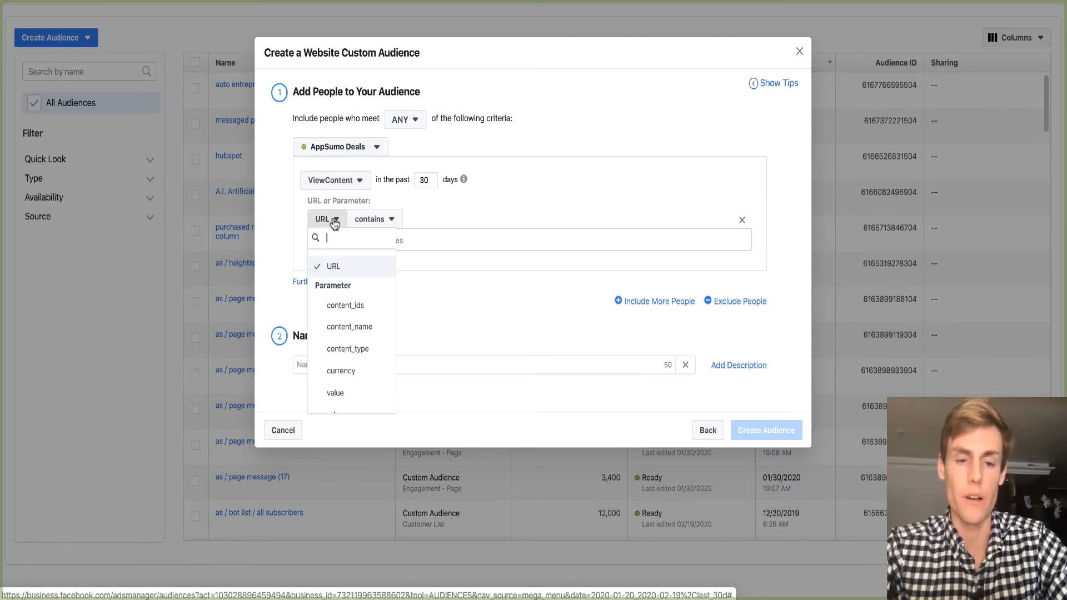
scroll(354, 305, down, 1)
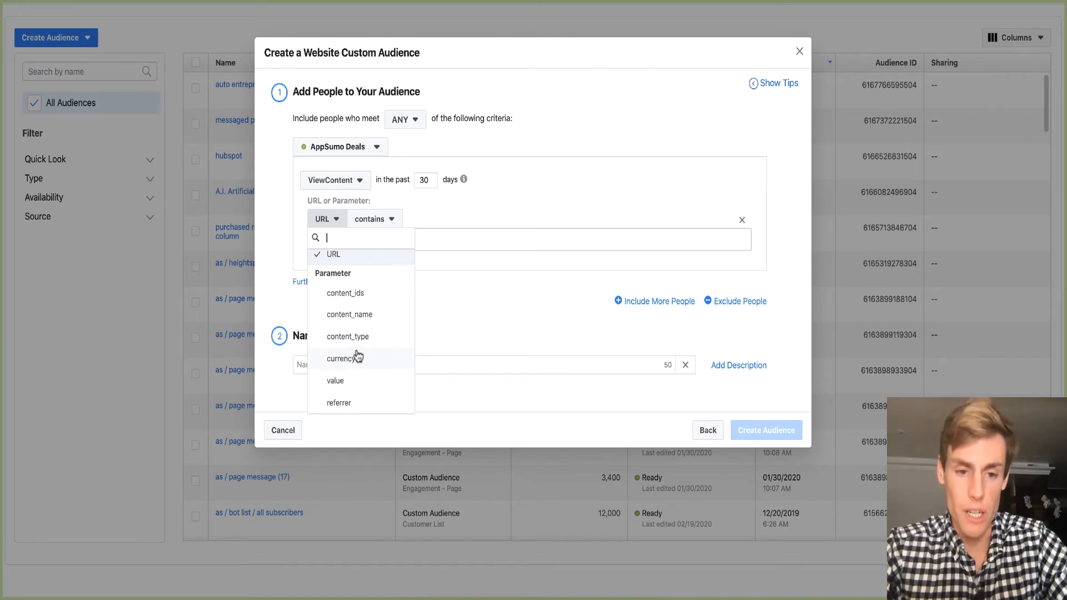
scroll(356, 358, up, 1)
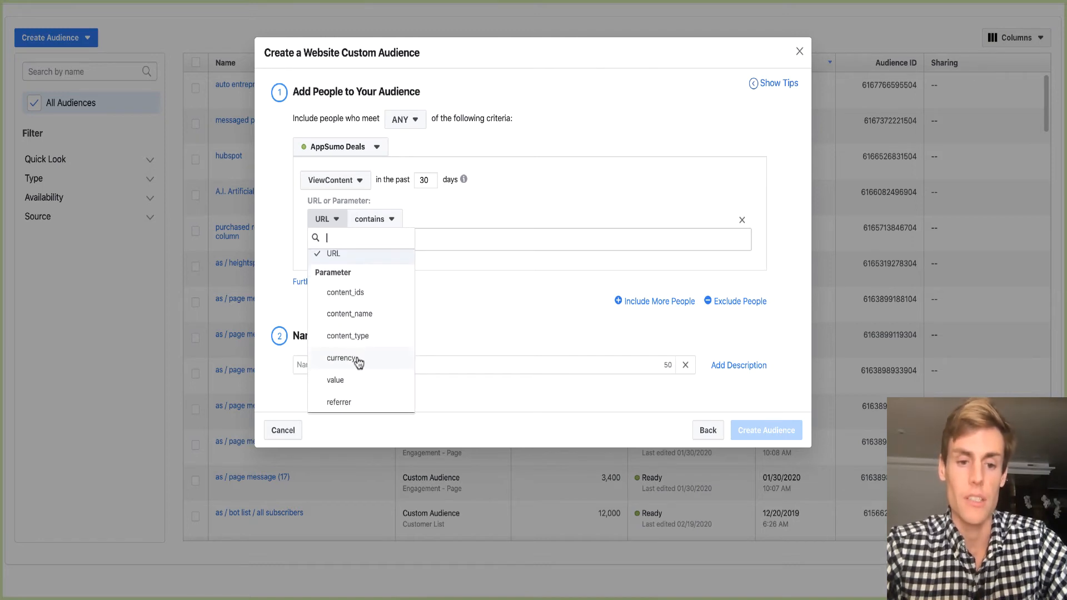
click(352, 391)
click(397, 224)
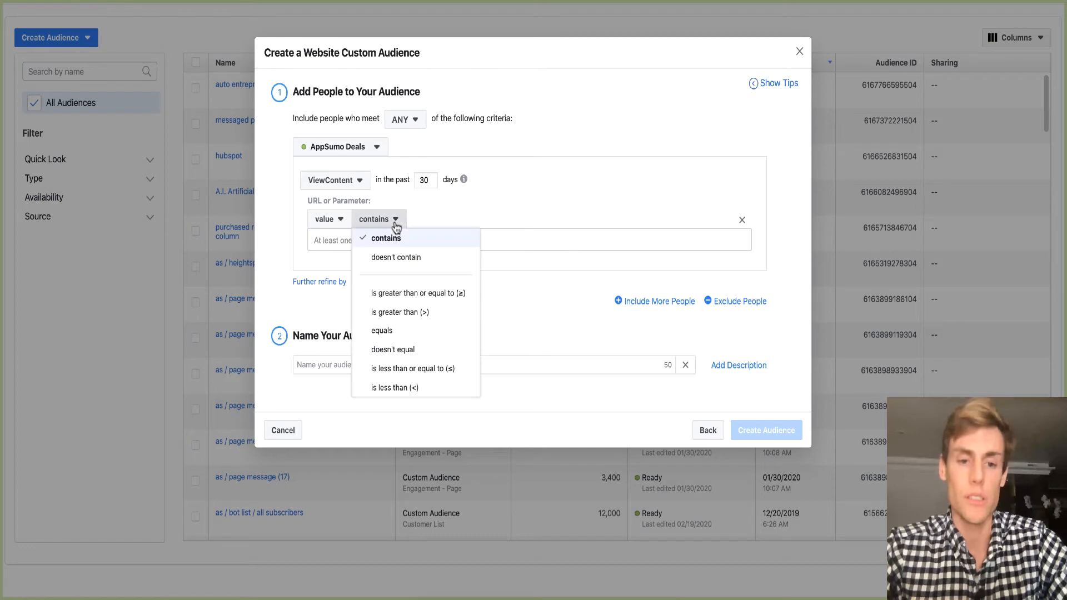
click(440, 313)
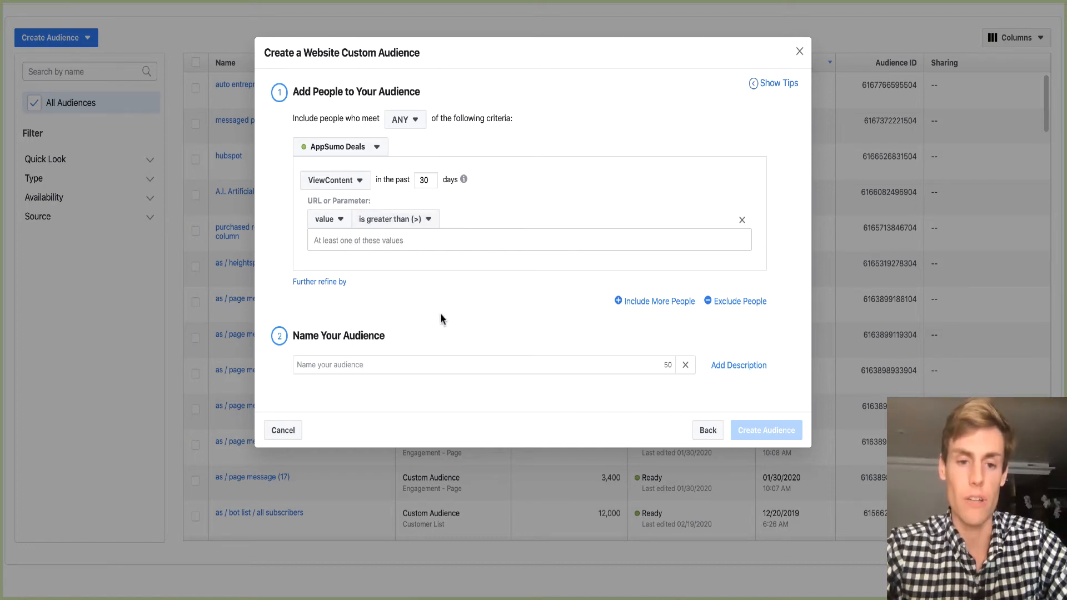
click(391, 239)
text(5)
key(Return)
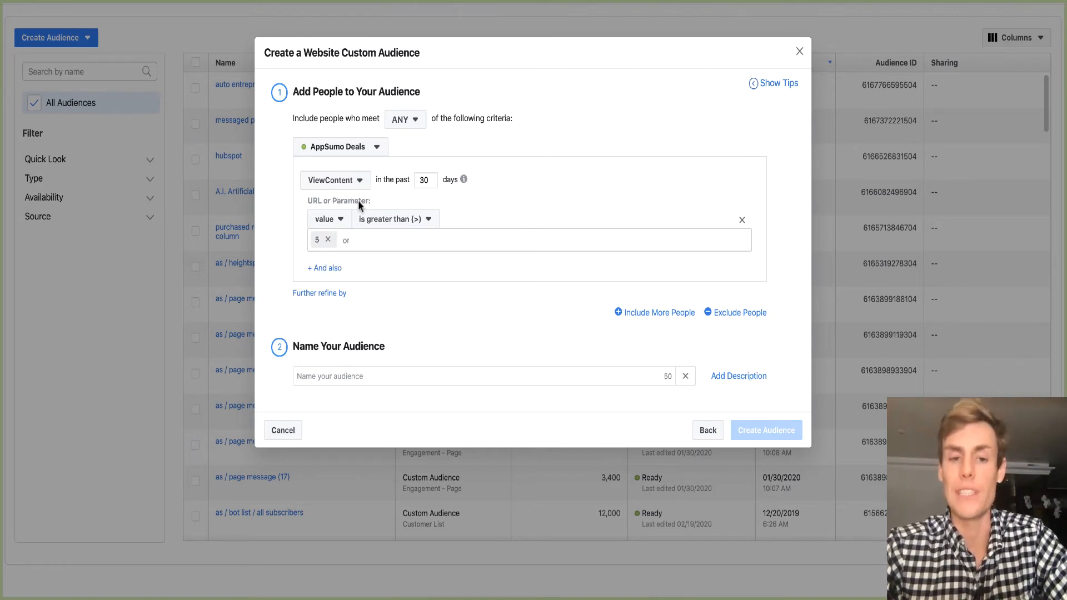
Step: Set the audience criterion back to the Purchase event and view the parameters offered for a URL/Parameter refinement
click(342, 185)
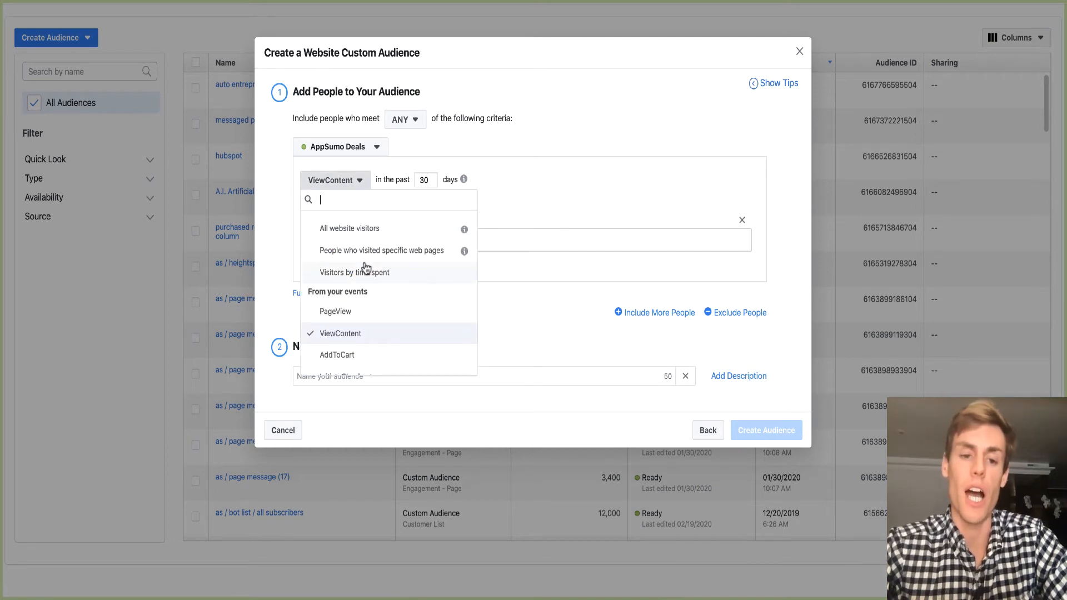
scroll(363, 269, down, 1)
scroll(365, 269, down, 3)
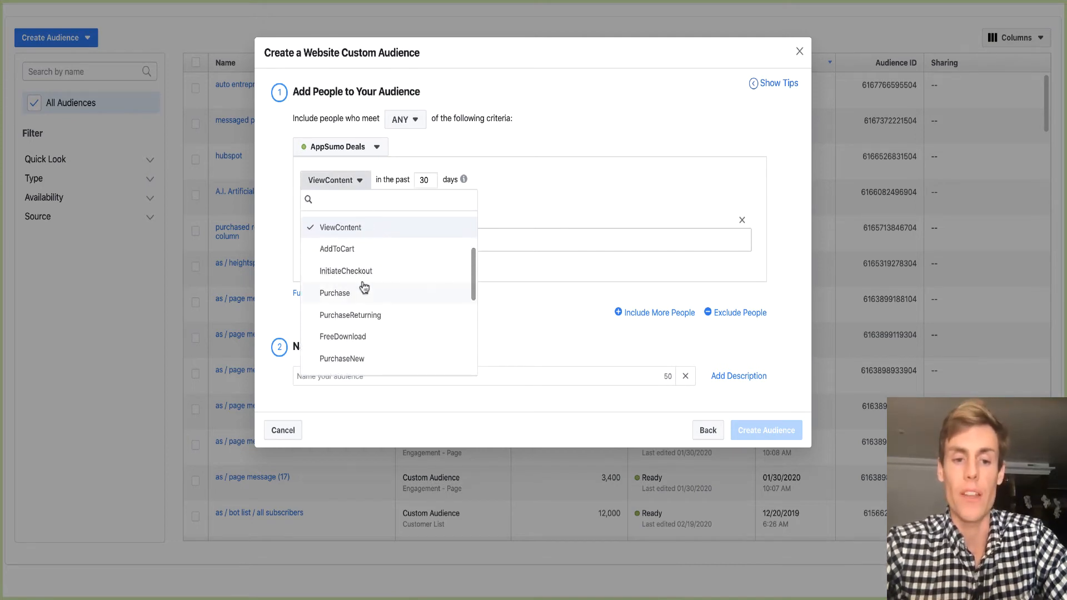
click(362, 288)
click(310, 215)
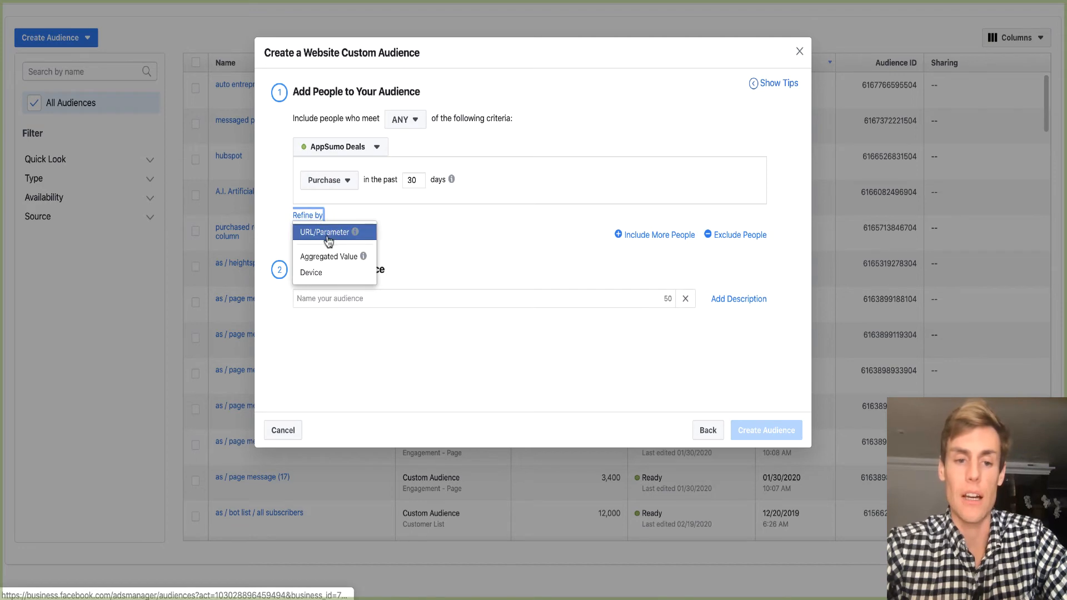
click(328, 232)
click(326, 221)
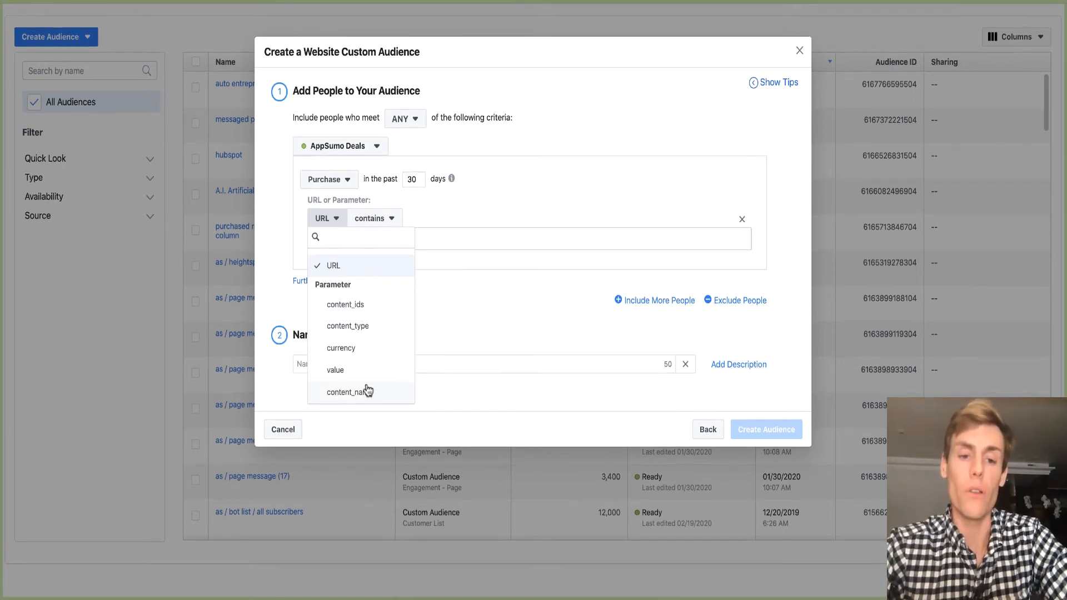
Step: Look through the pixel events available as audience criteria, keeping Purchase selected
click(333, 180)
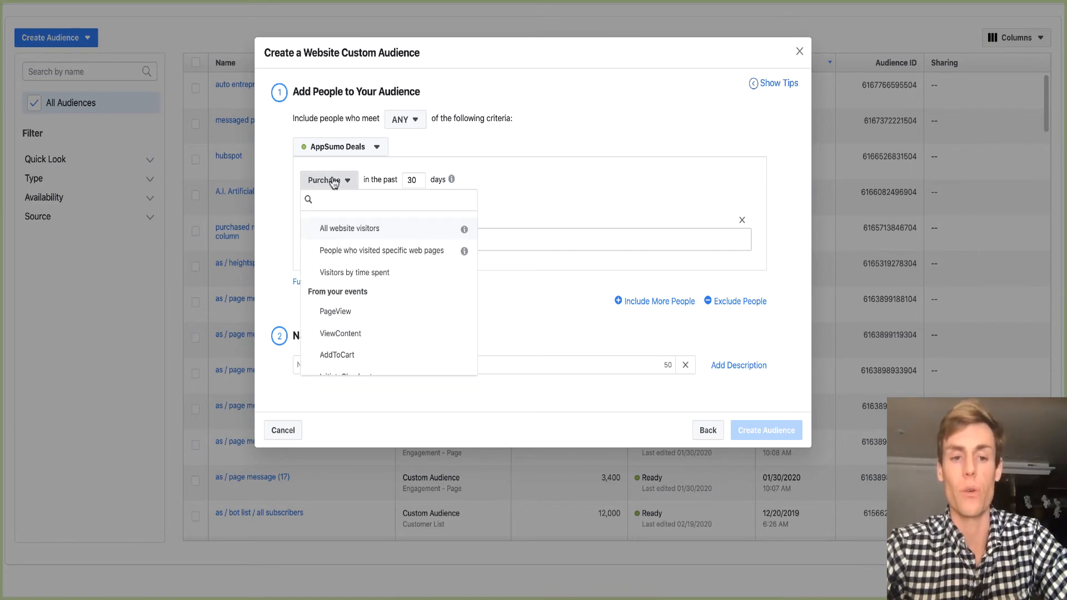
scroll(406, 328, down, 5)
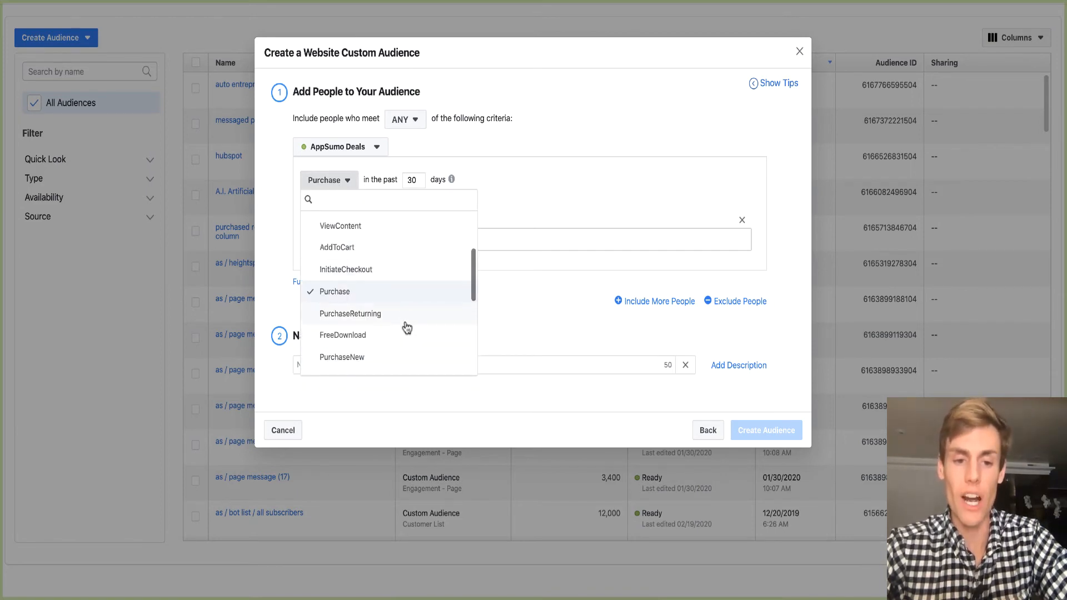
scroll(386, 295, down, 2)
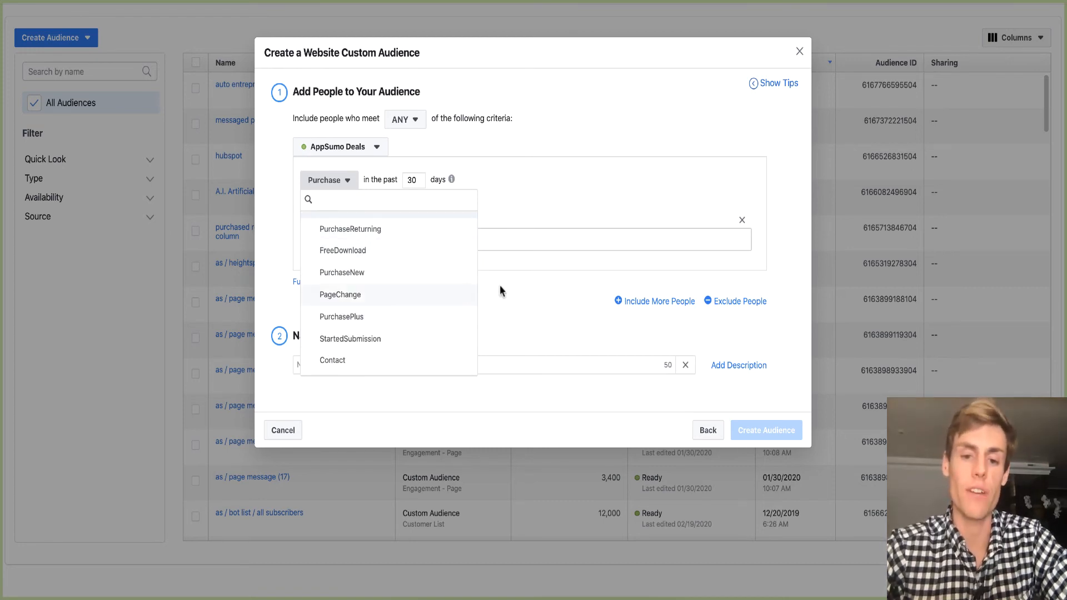
click(535, 285)
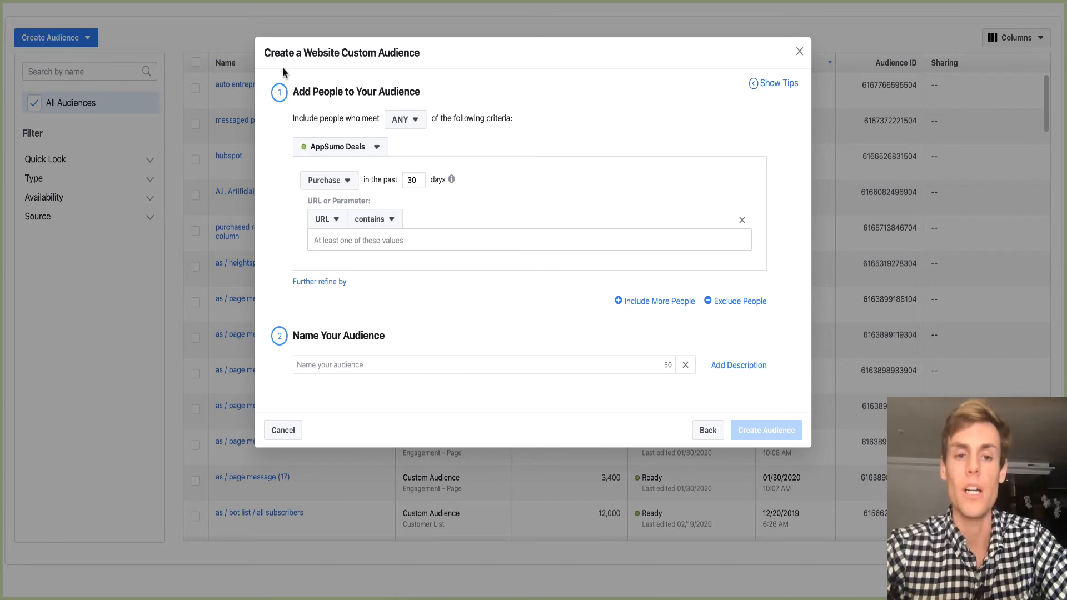
Step: Go back to the audience sources and view the engagement types for a Video custom audience, closing it without creating one
click(708, 431)
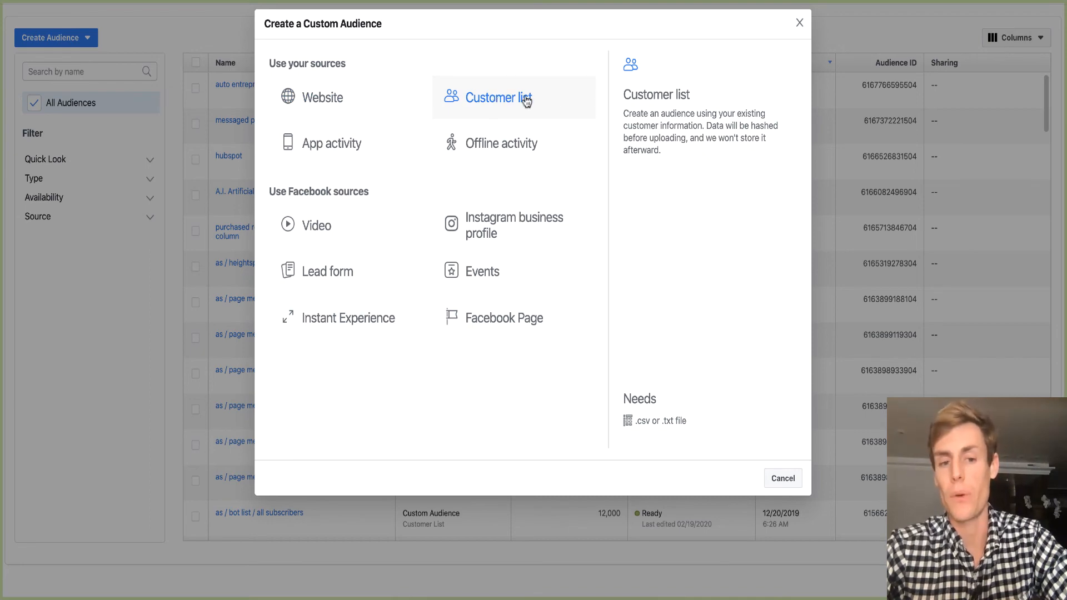
click(310, 234)
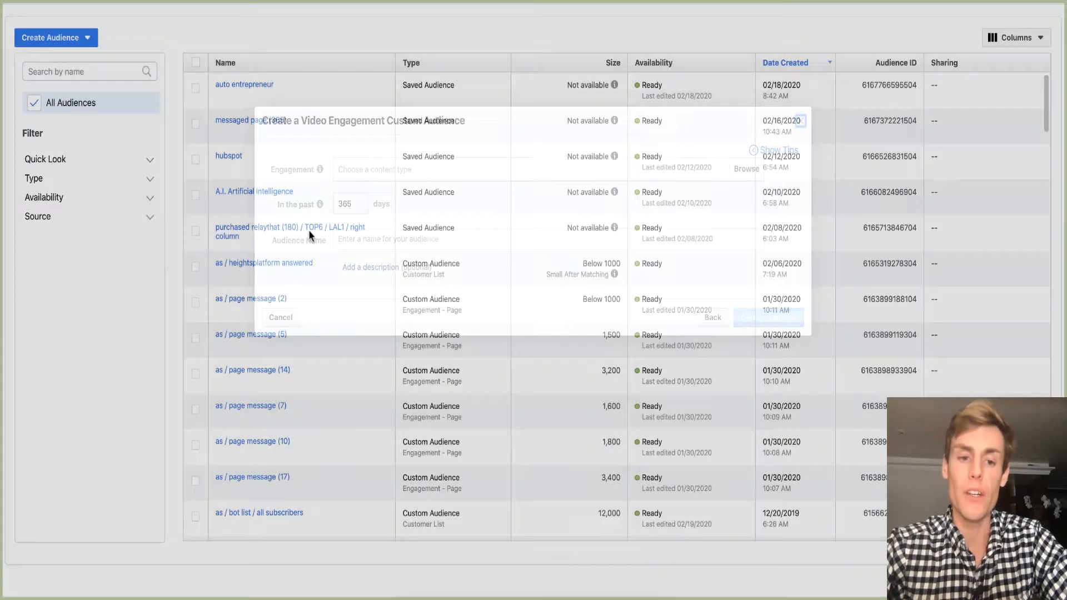
click(733, 172)
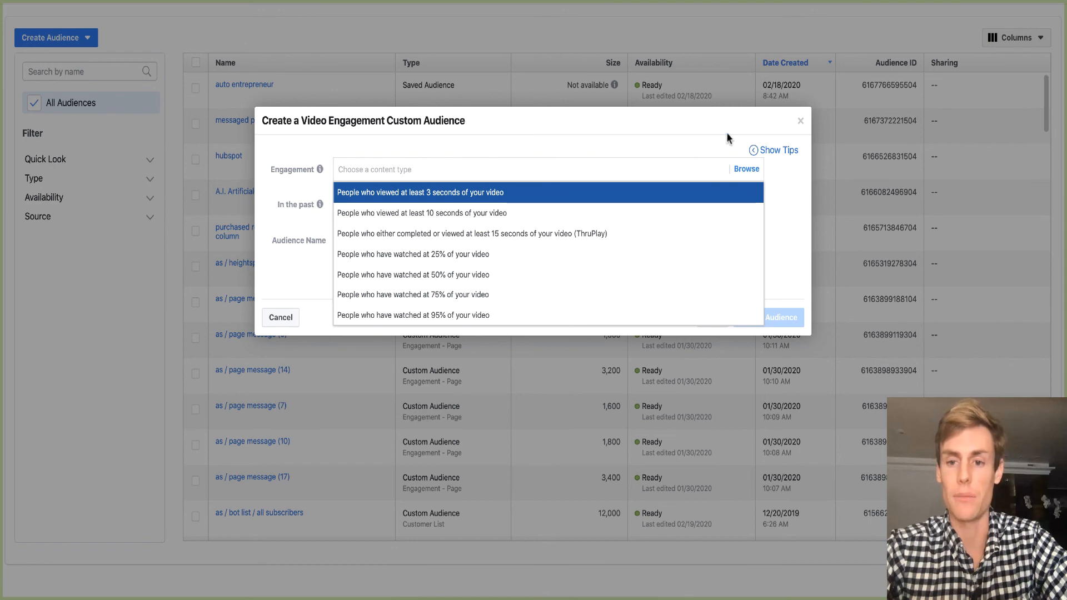
click(802, 122)
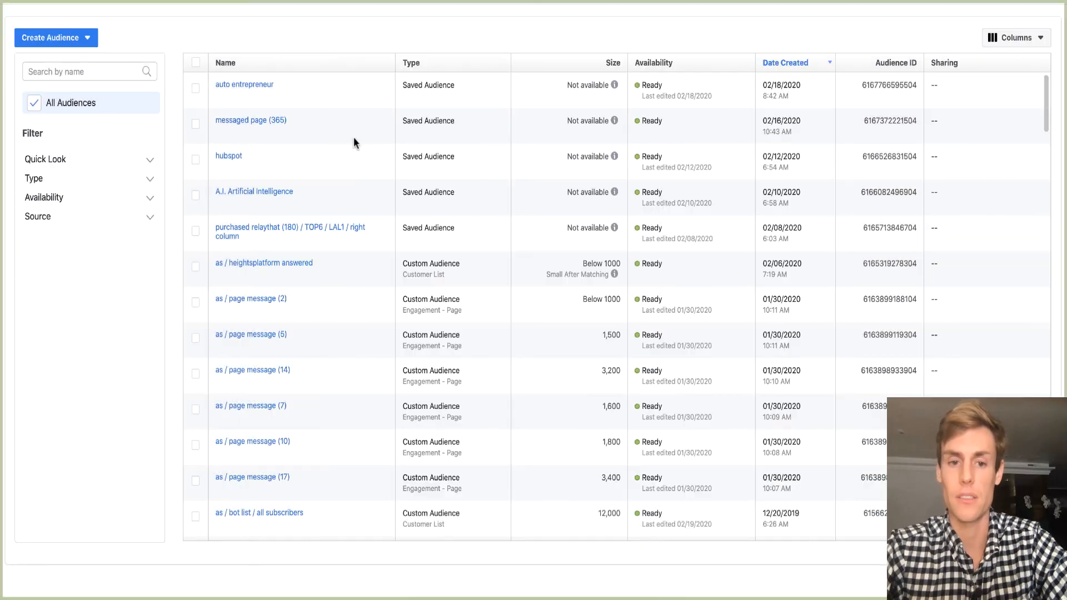
Step: Start a custom audience from the Instagram business profile and view its engagement criteria, closing it without creating one
click(59, 40)
click(68, 55)
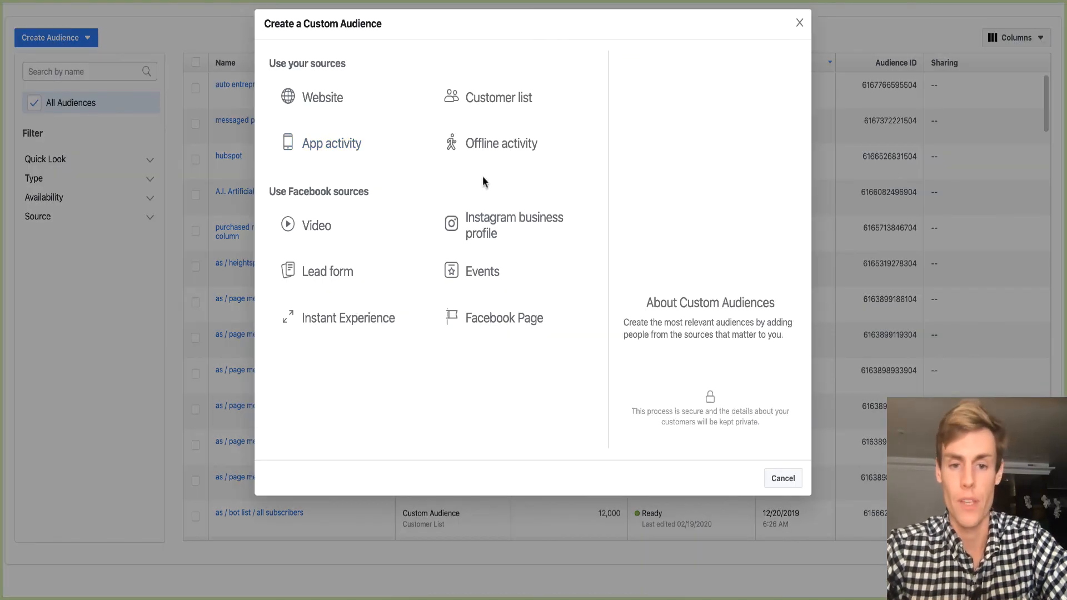
click(485, 244)
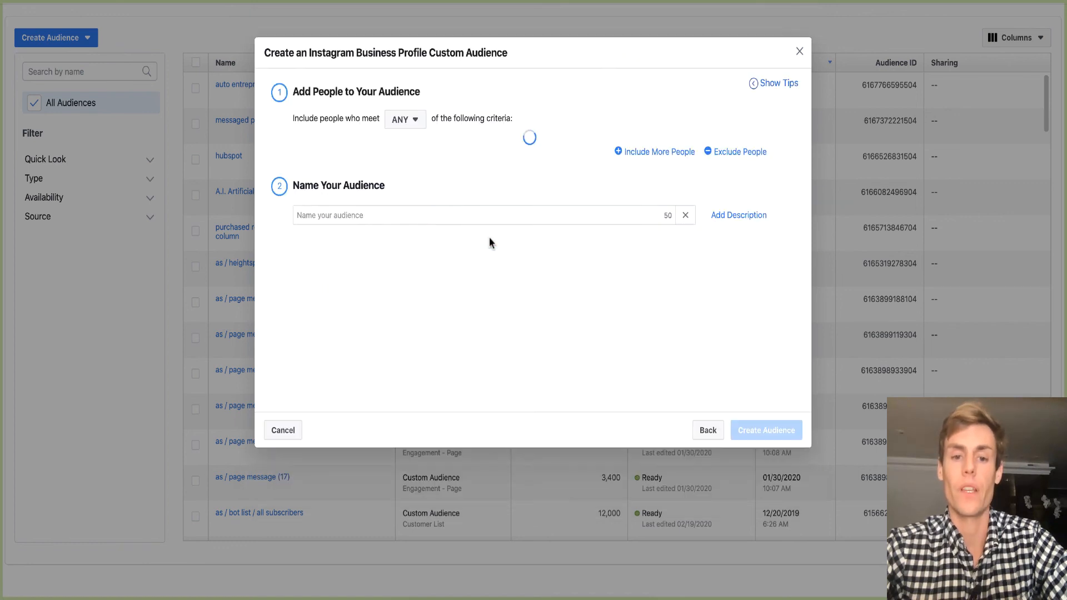
click(391, 180)
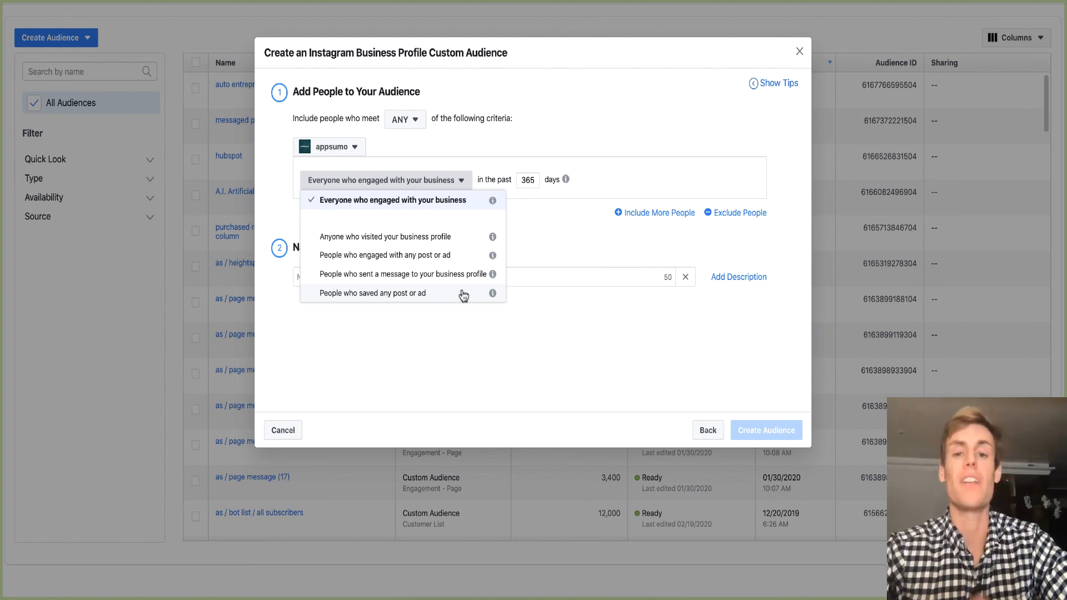
click(518, 318)
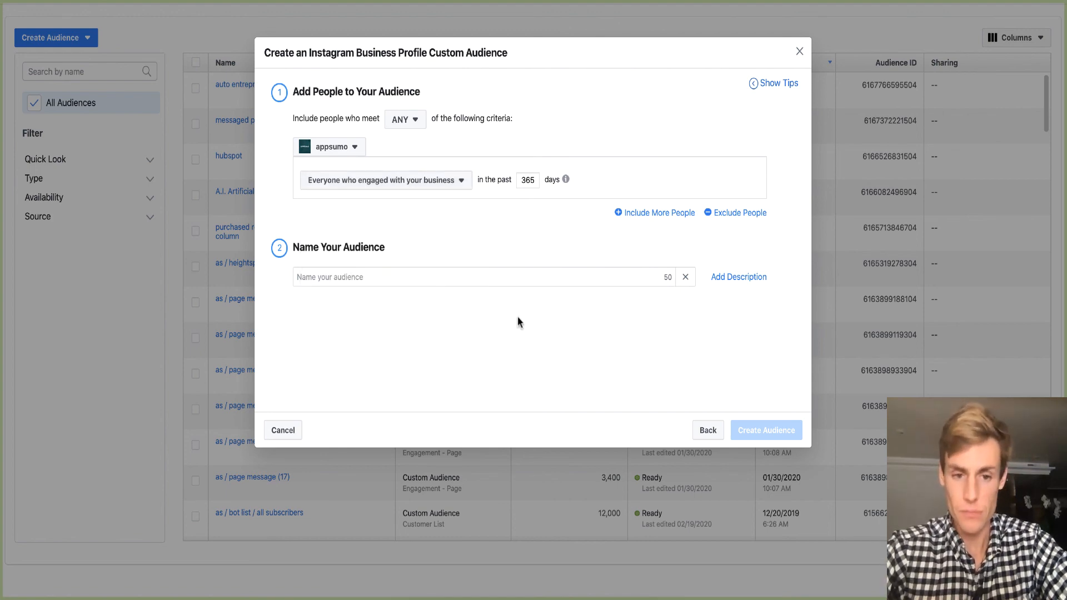
click(798, 53)
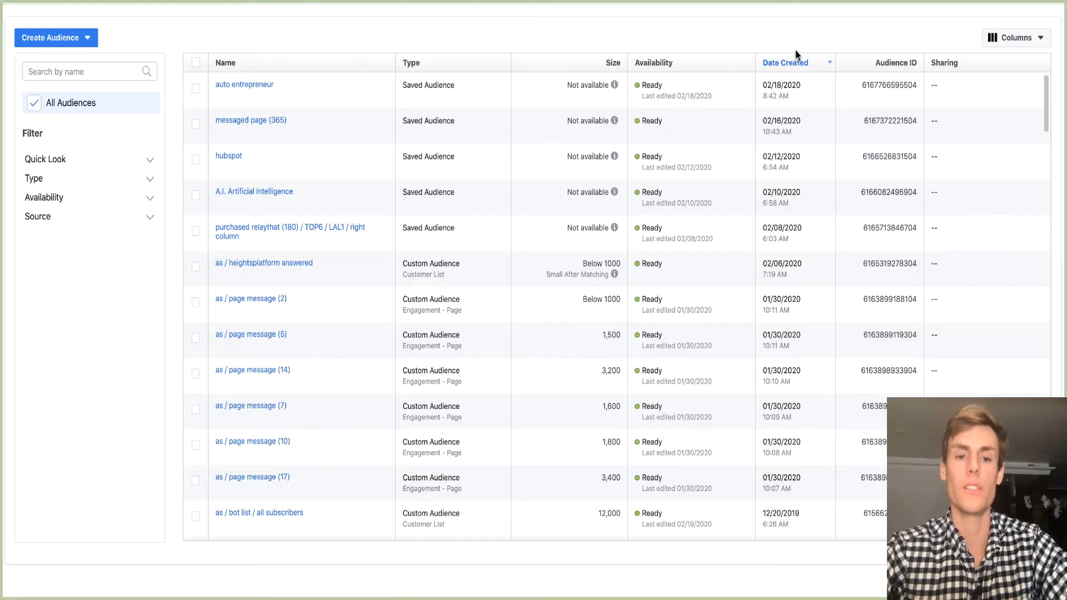